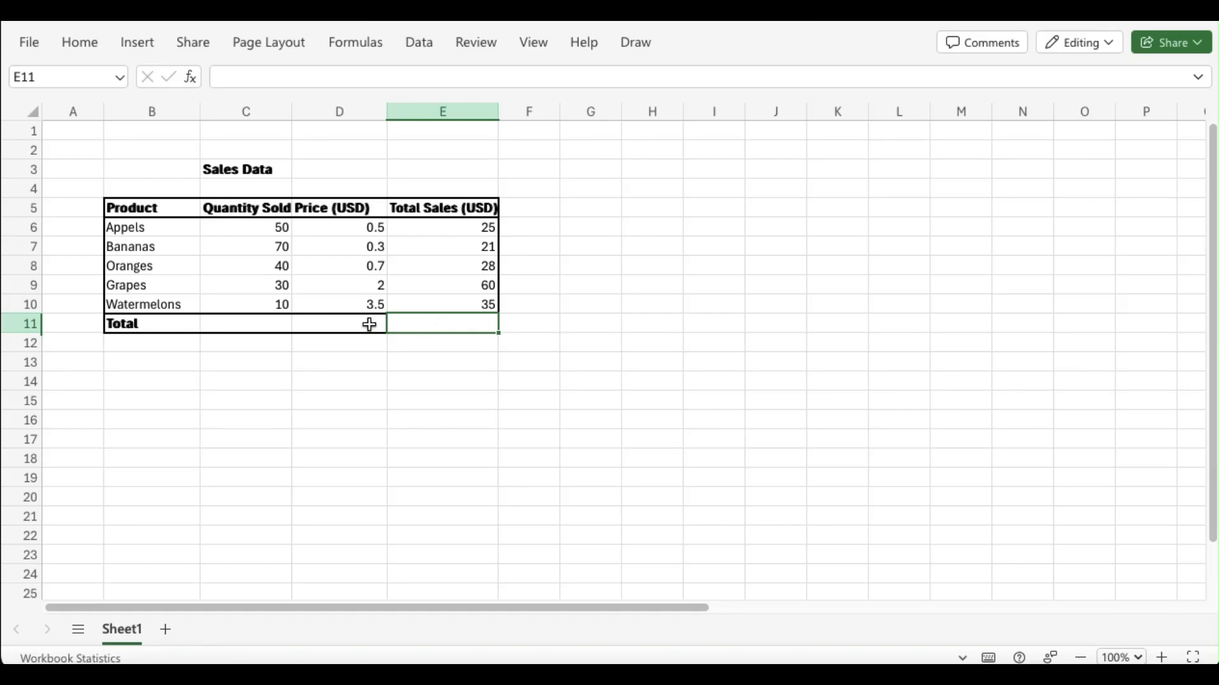
Total the Total Sales (USD) column in cell E11 with a SUM formula over E6:E10.
click(367, 324)
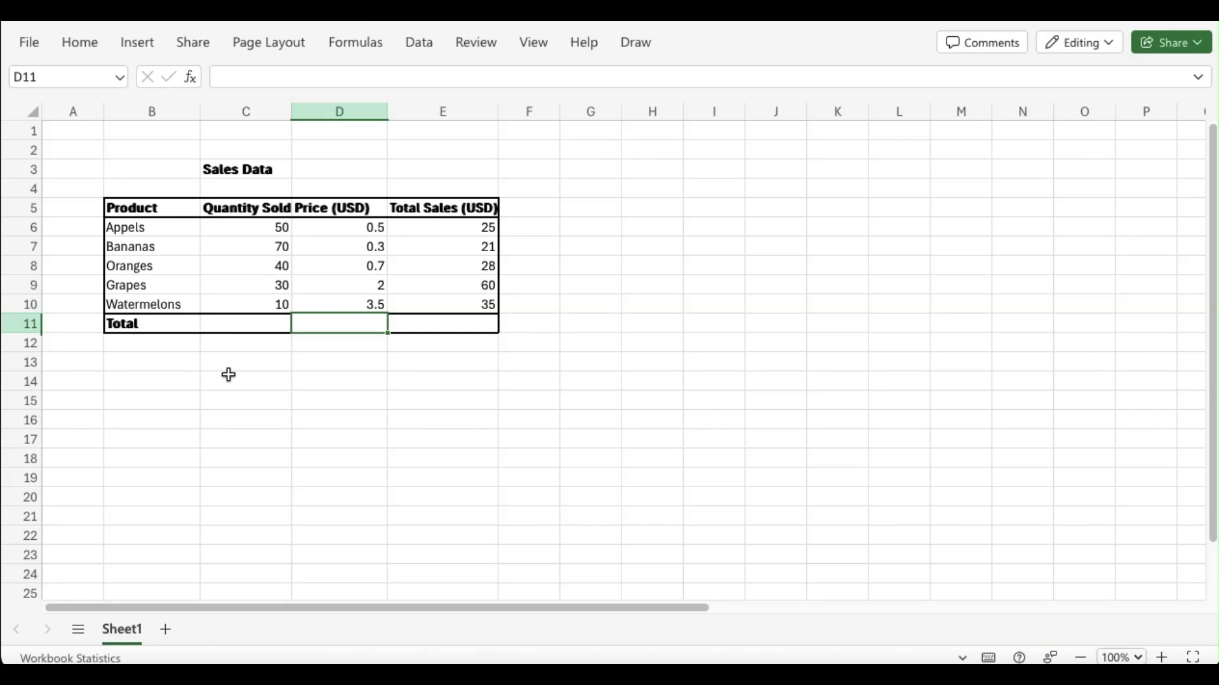
click(426, 324)
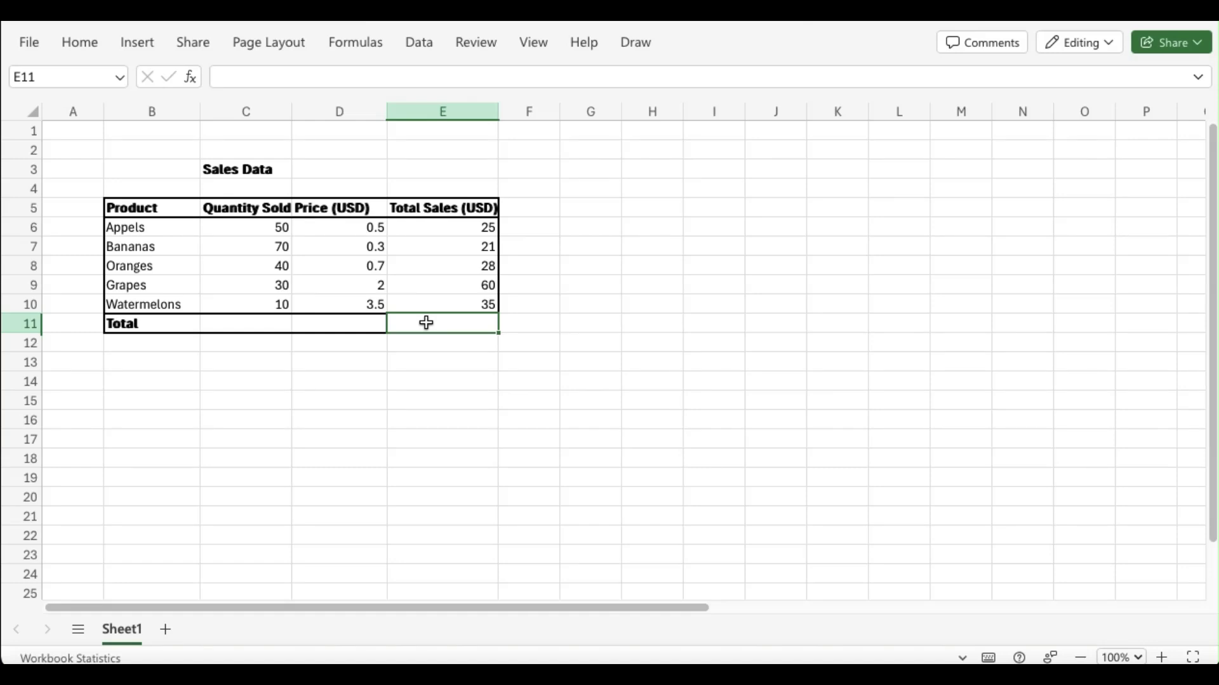
text(=)
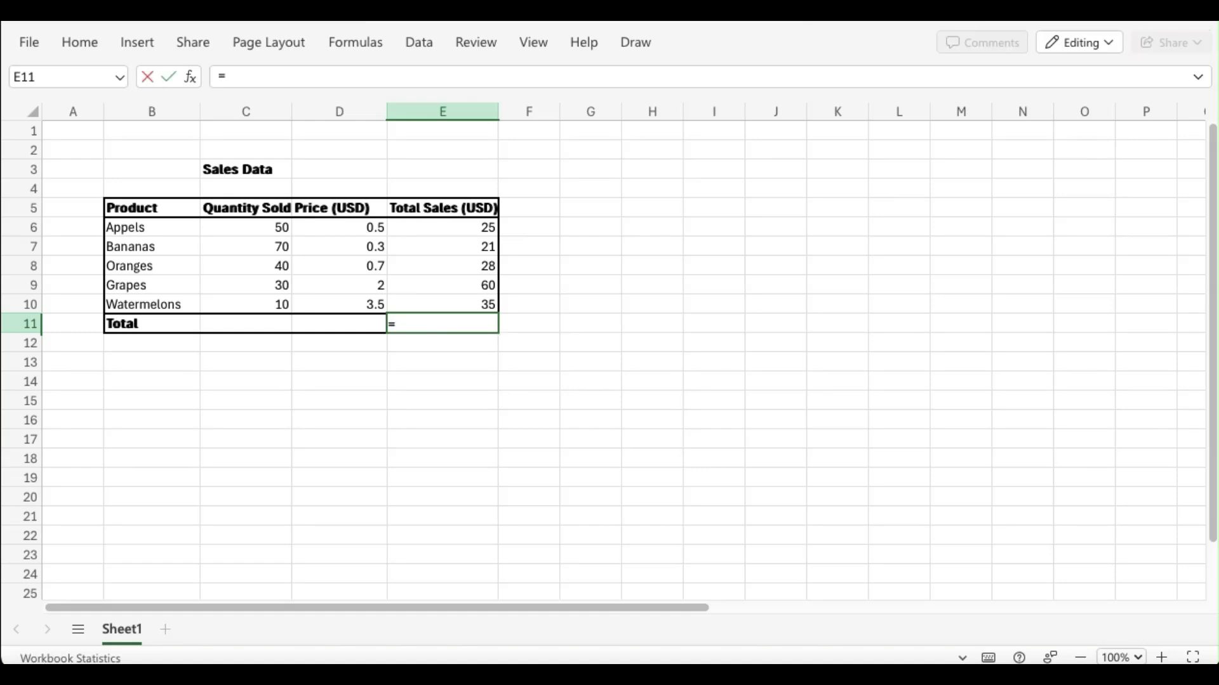
text(su)
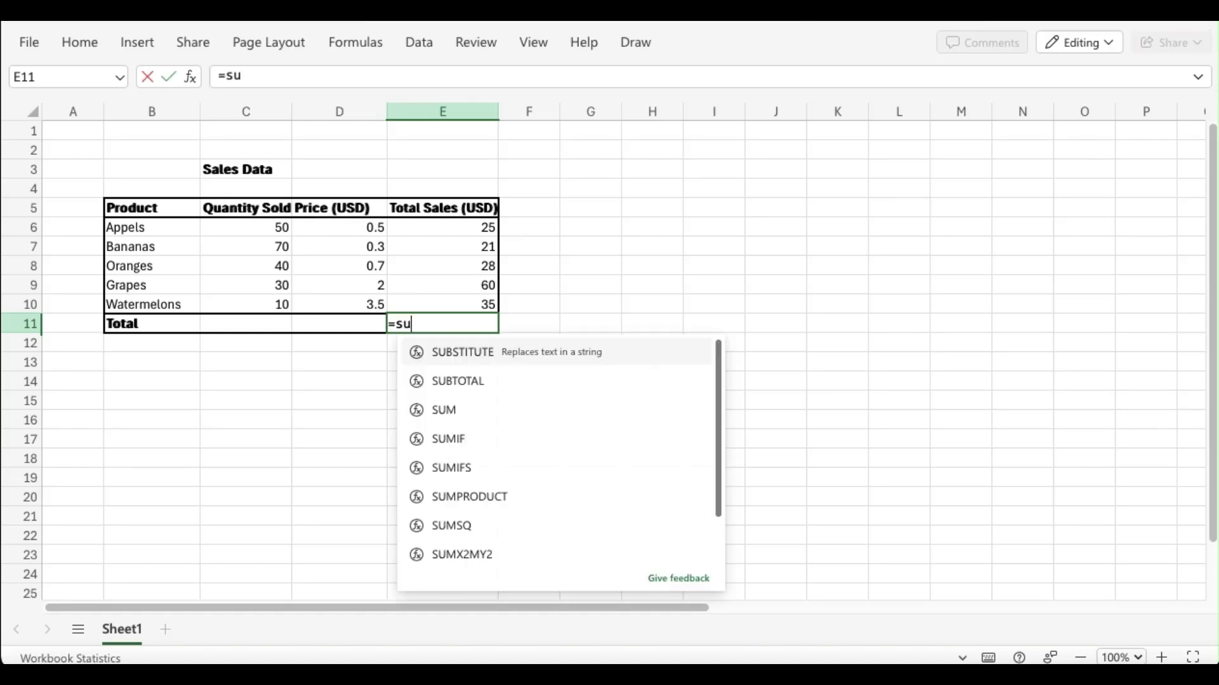
text(m()
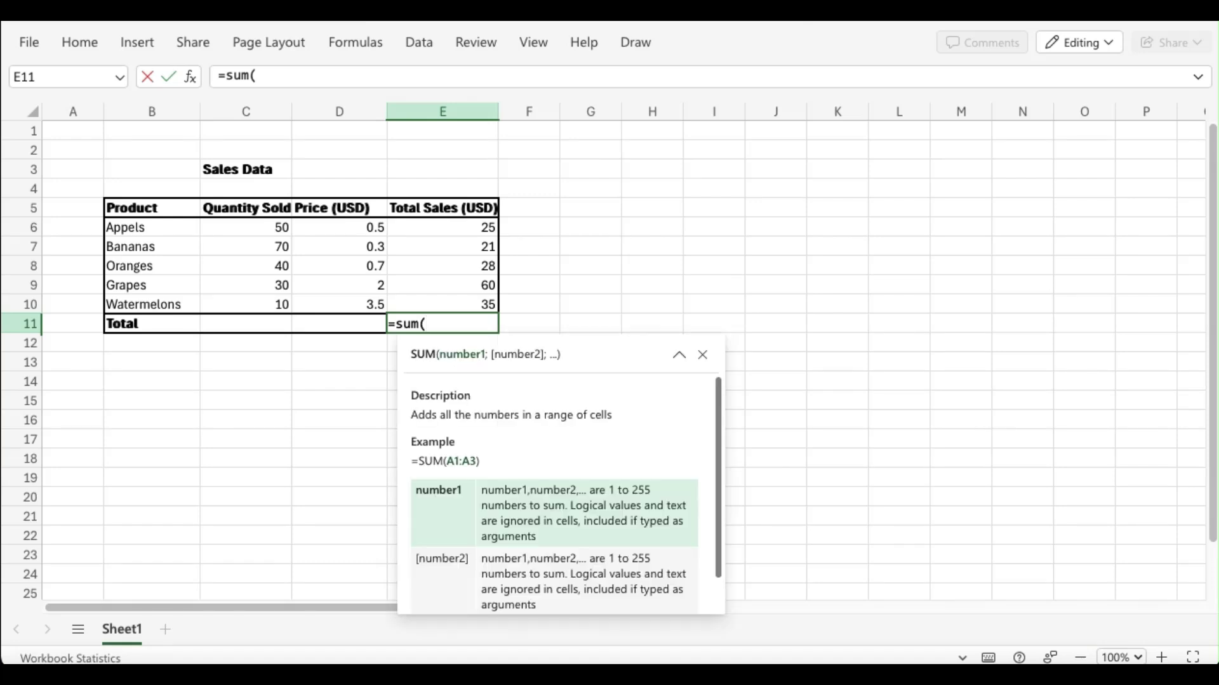
drag(475, 227, 476, 300)
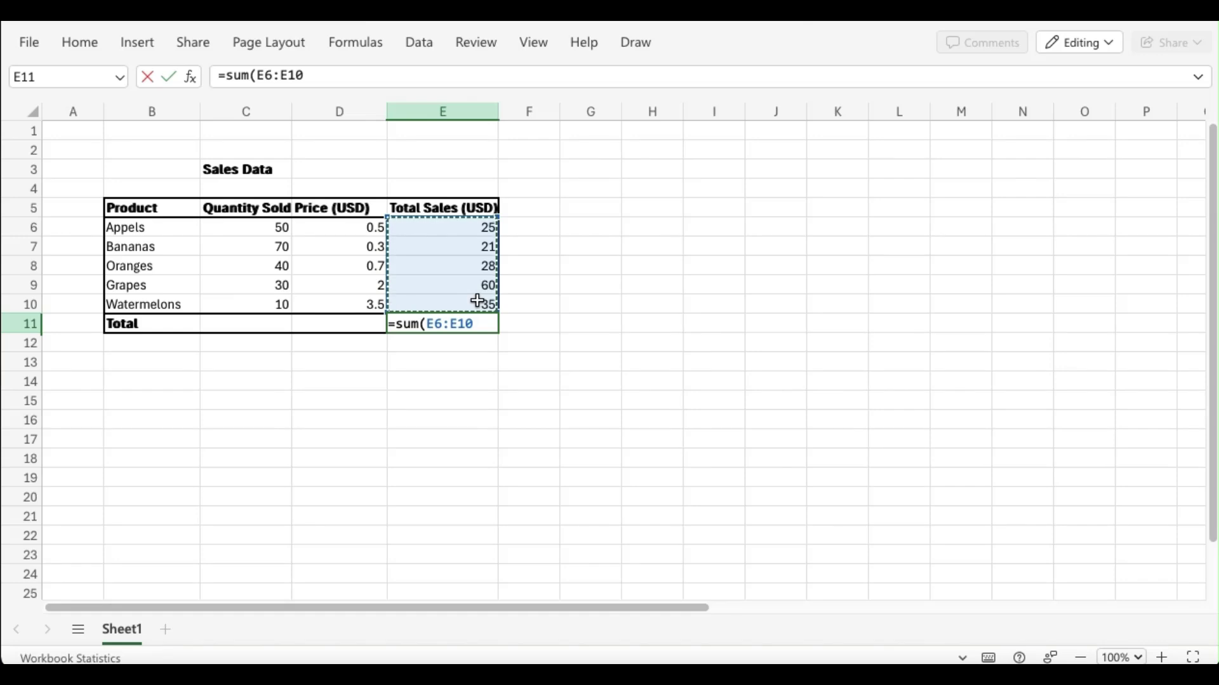
text())
key(Return)
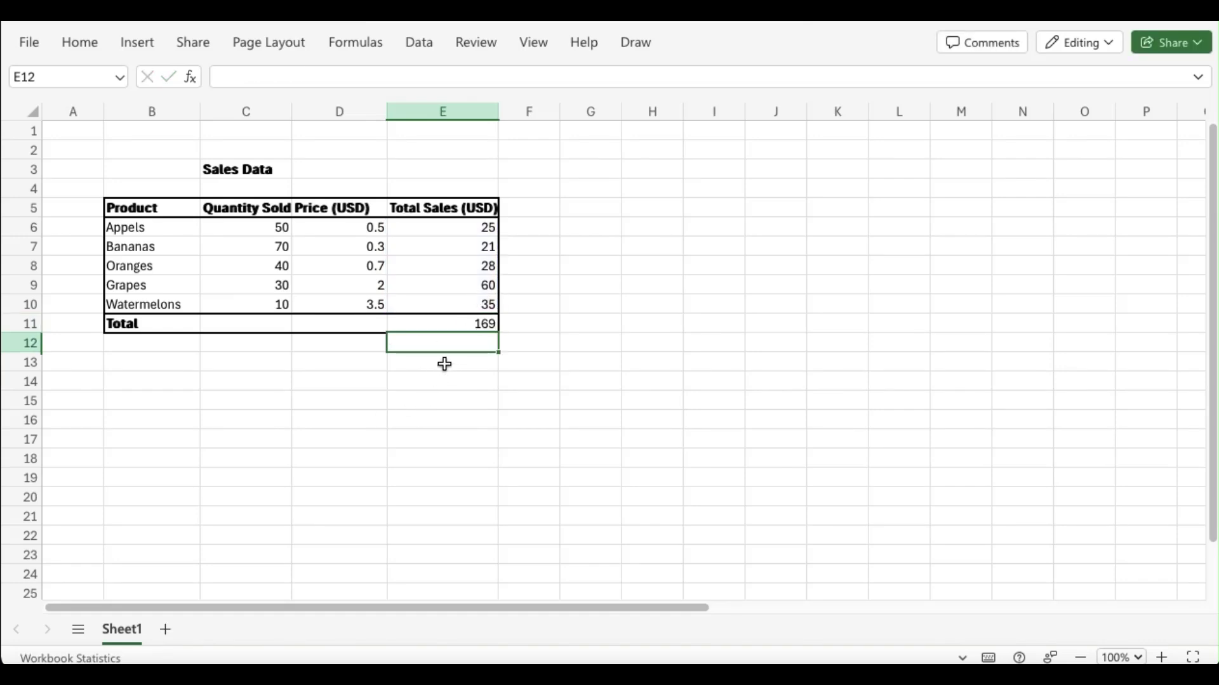
click(455, 327)
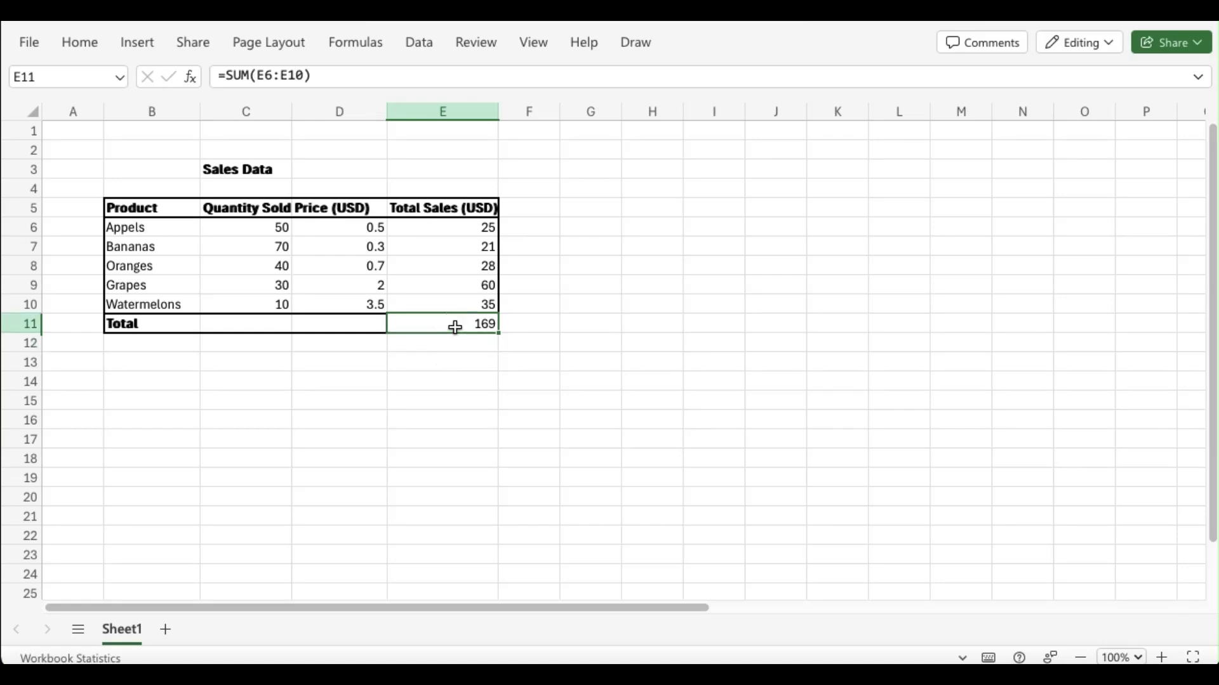
Add a bold "Sumif" label in cell B13 below the sales table.
click(325, 354)
click(177, 354)
click(176, 348)
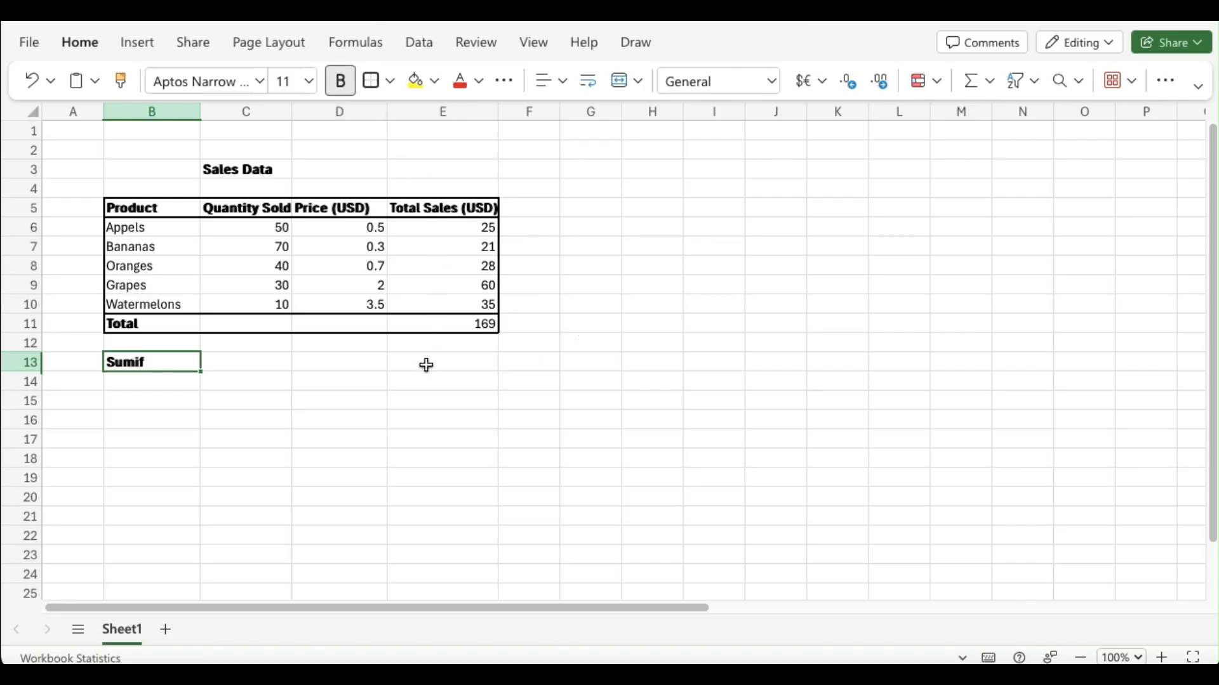
click(426, 363)
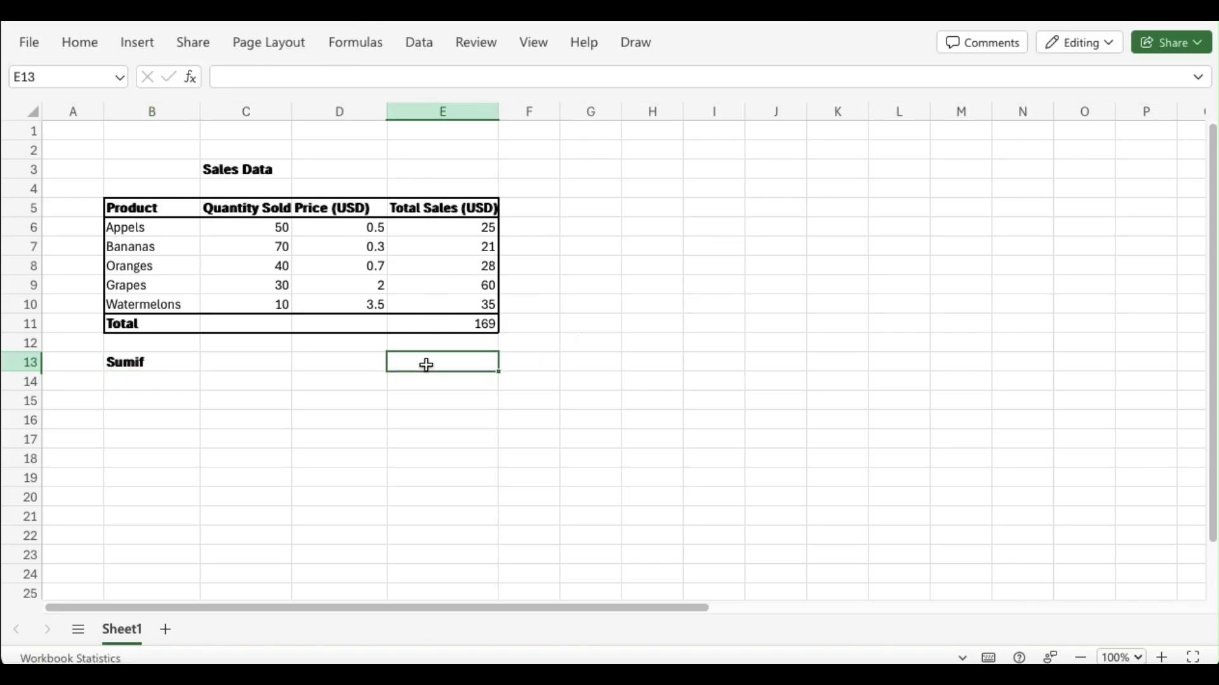
text(=)
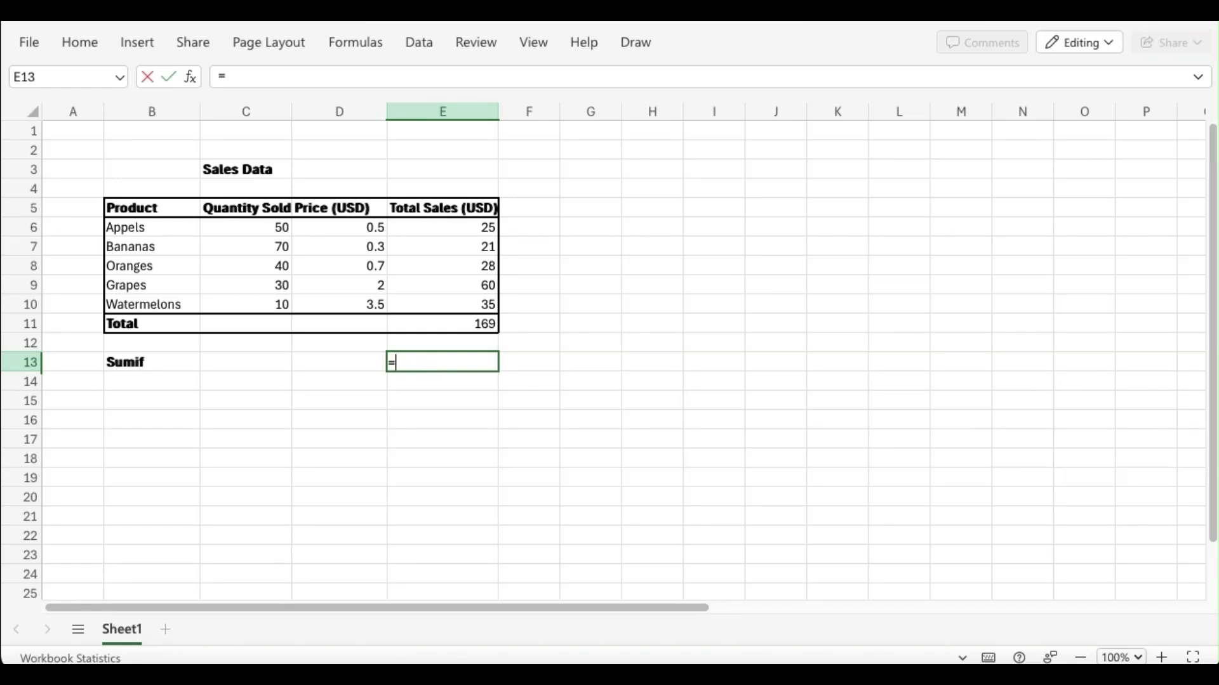
text(sum)
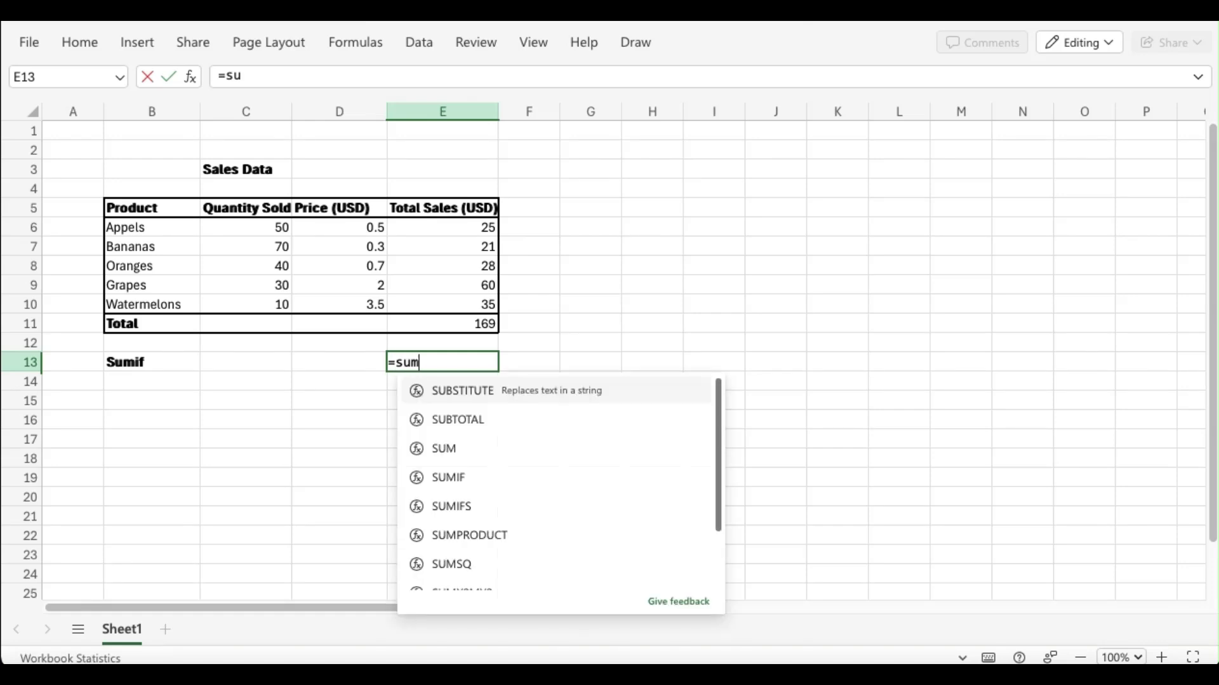
text(if()
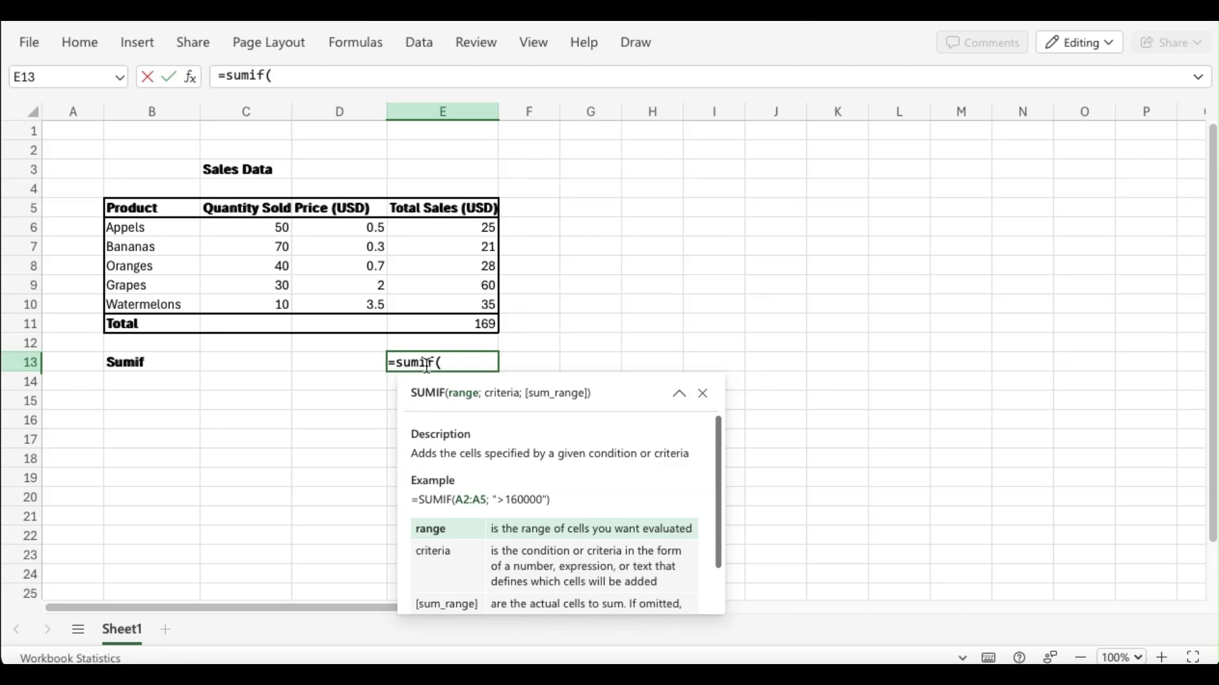
Enter the description "Total Sales where the quantity sold >30" in cell C13, beside the Sumif label.
text(To)
text(tal Sales )
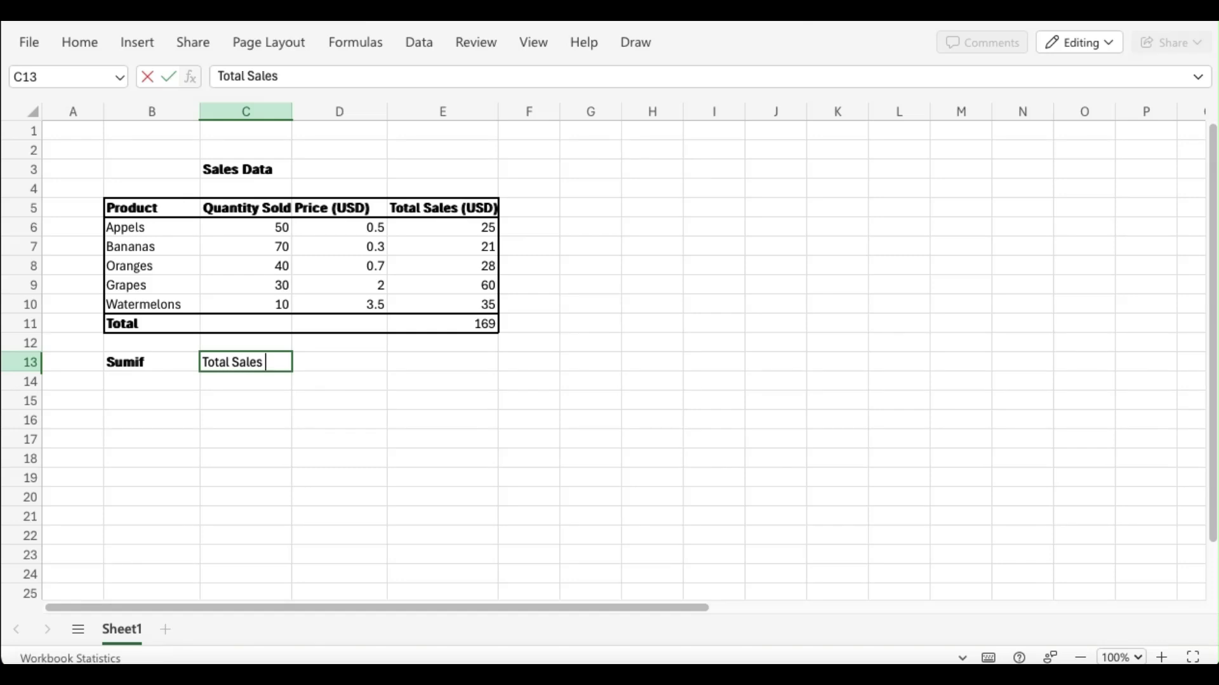
text(where the quantity sold )
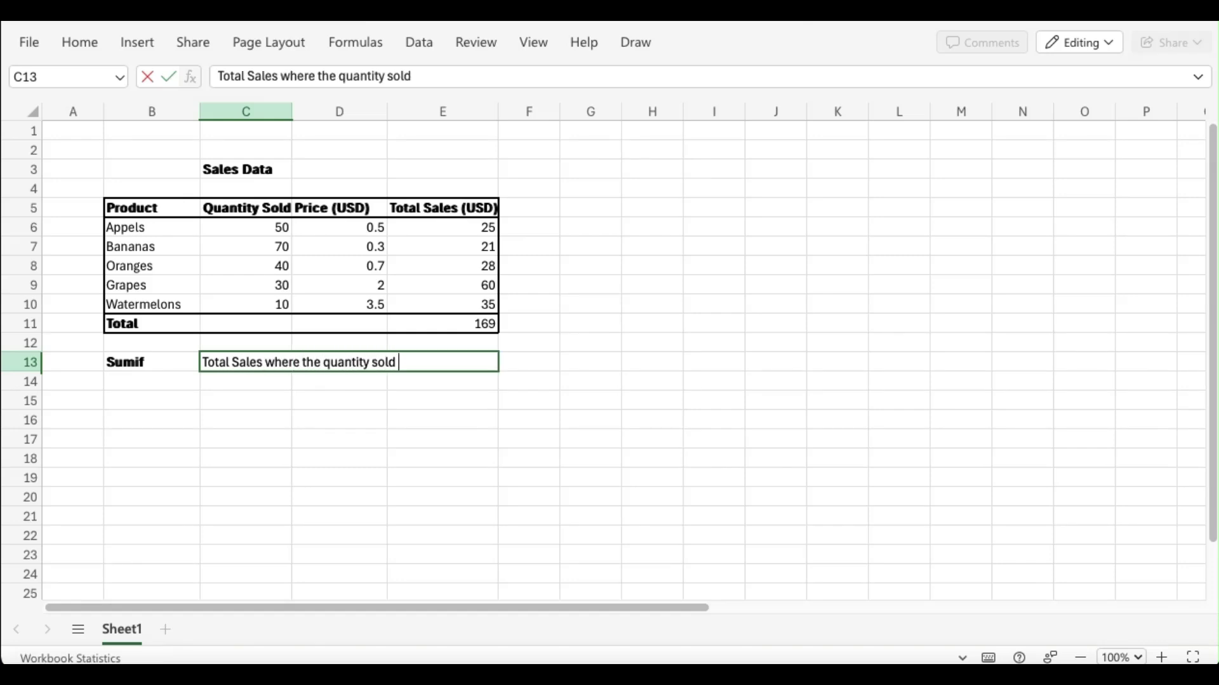
text(>30)
key(Return)
Autofit the width of column C to the description in C13.
click(278, 364)
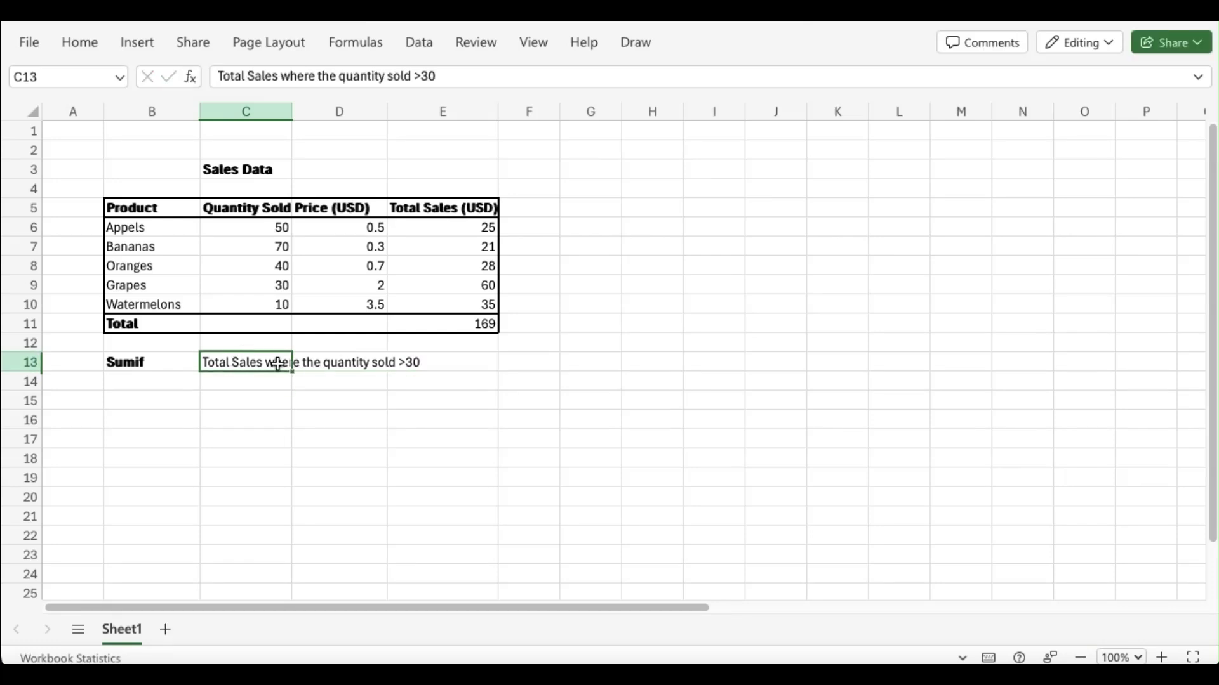
key(alt+h)
key(o)
key(i)
Enter a SUMIF formula in E13 that adds E6:E10 where the quantities in C6:C10 are ">30".
click(559, 362)
text(=)
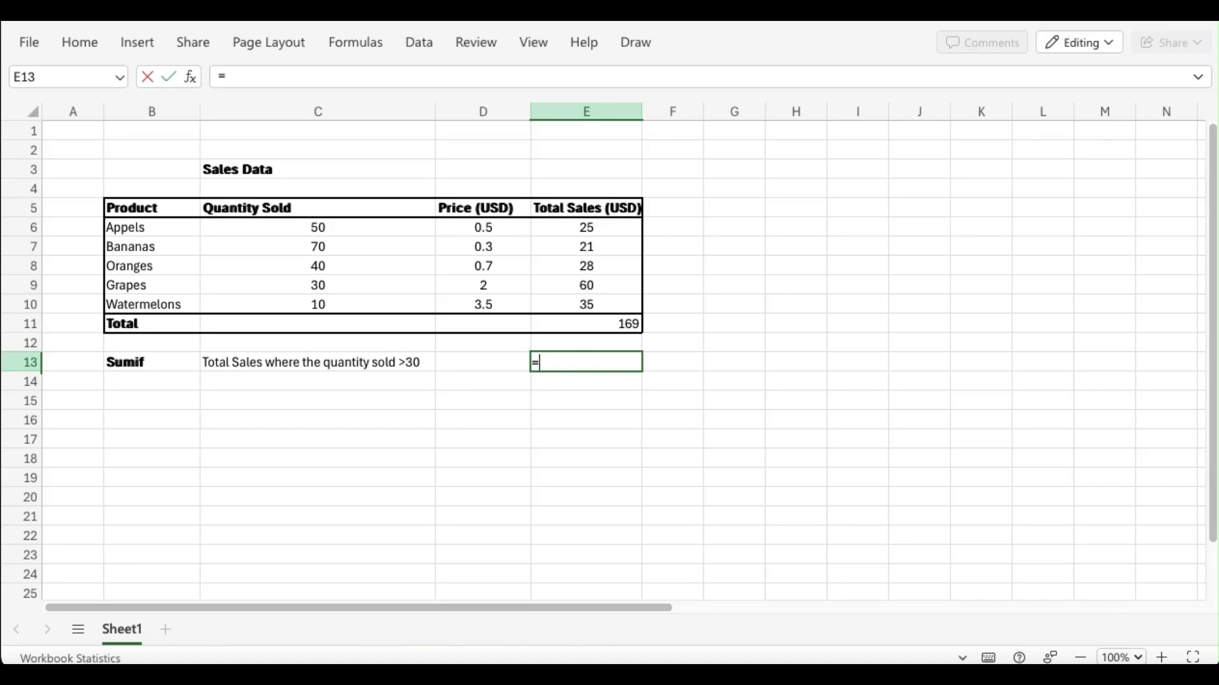
text(sumif()
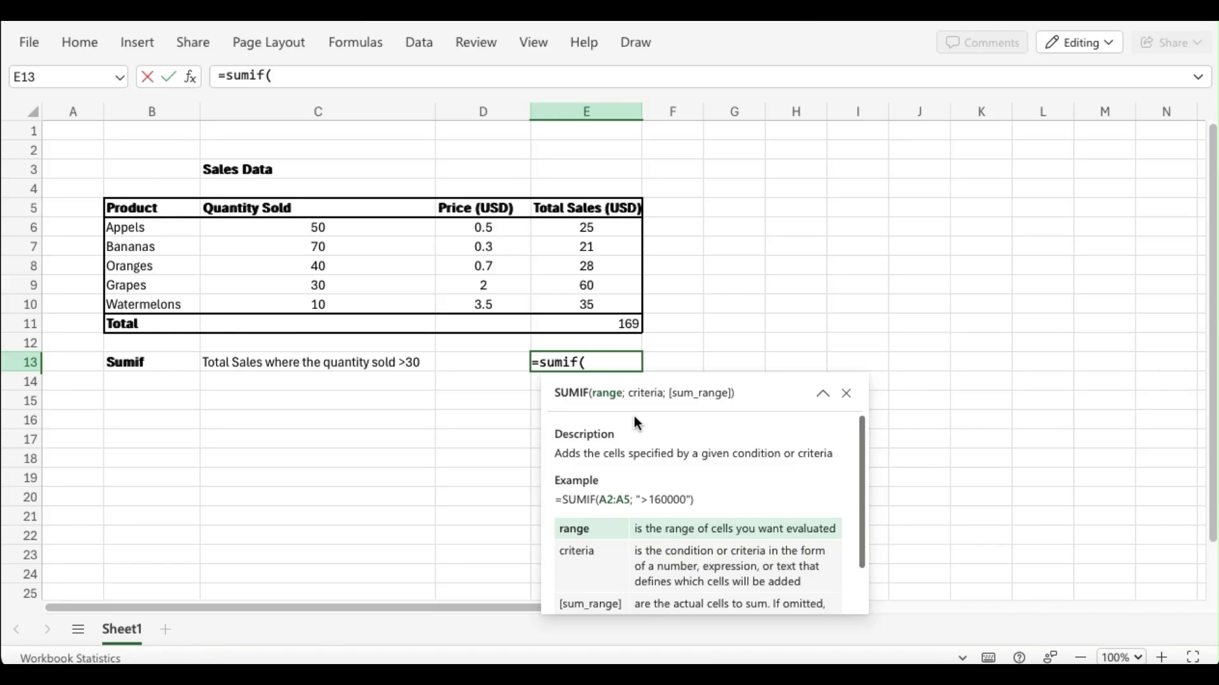
drag(321, 230, 325, 302)
text(;">30")
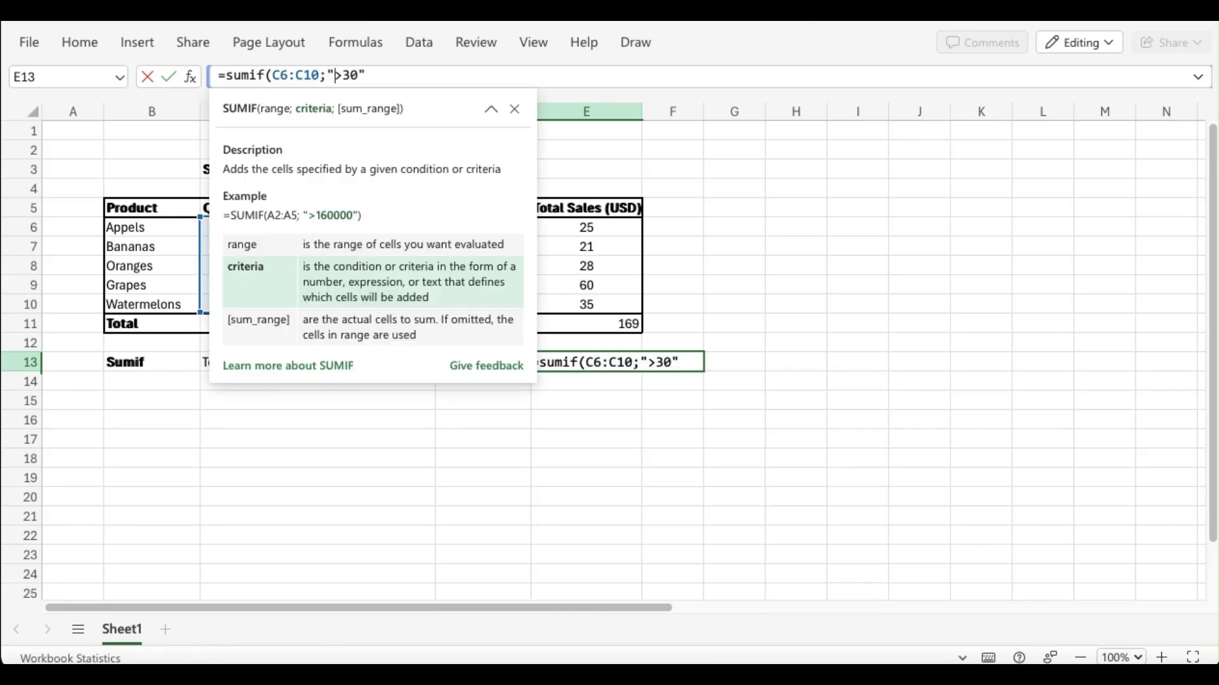
text(;)
drag(587, 228, 599, 302)
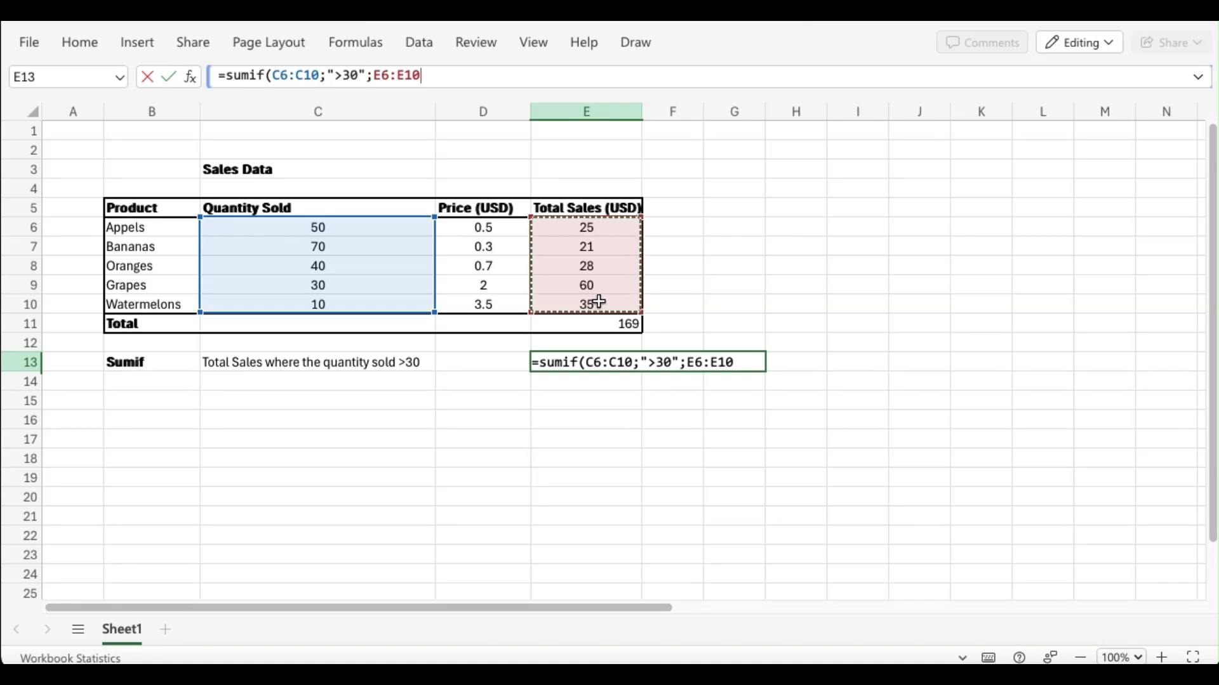
text())
key(Return)
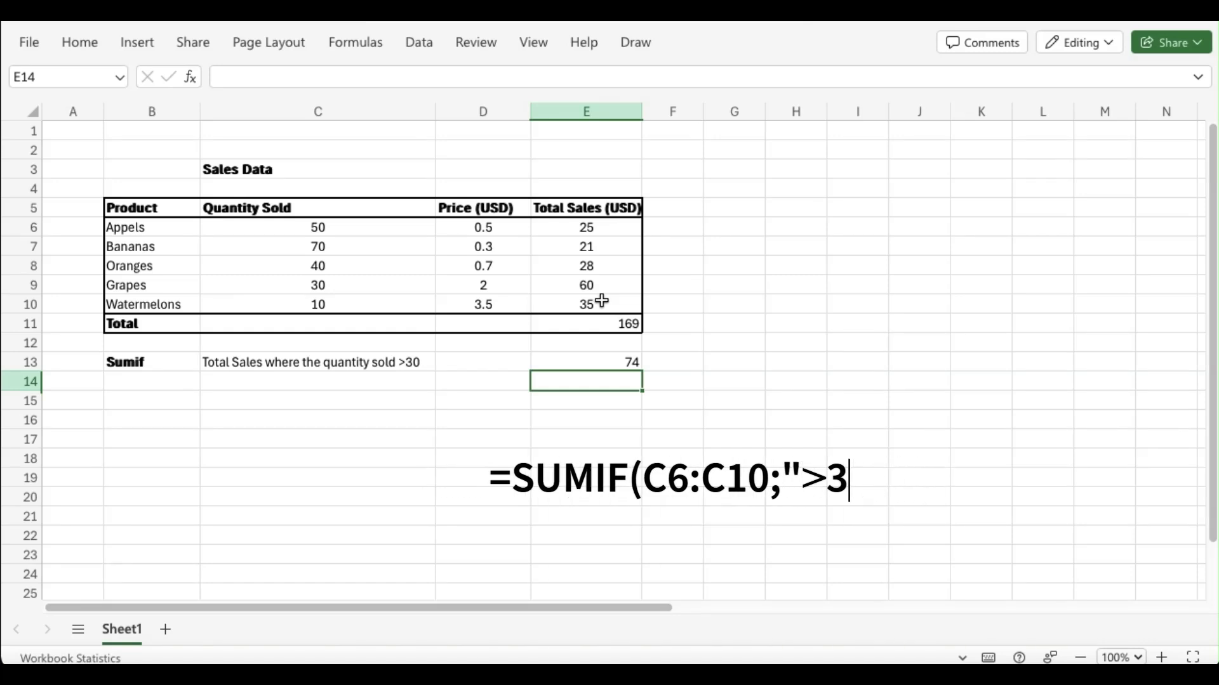
Enter the label "Count" in cell B14 and make it bold.
click(181, 384)
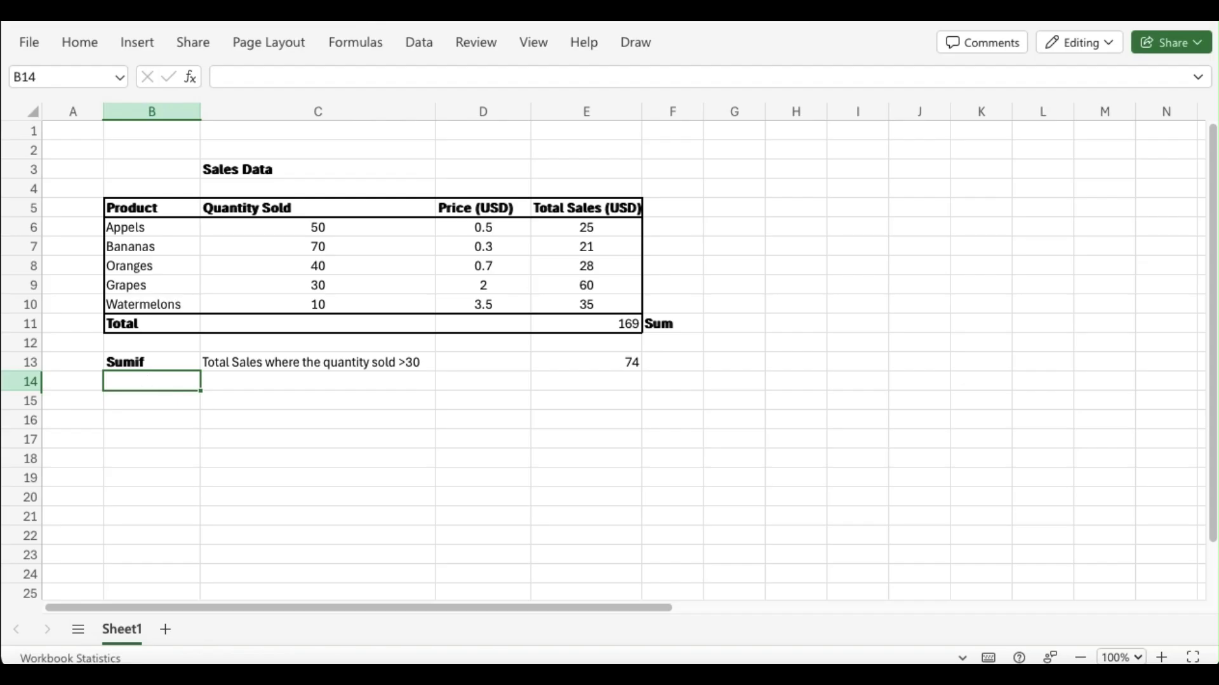
text(Count)
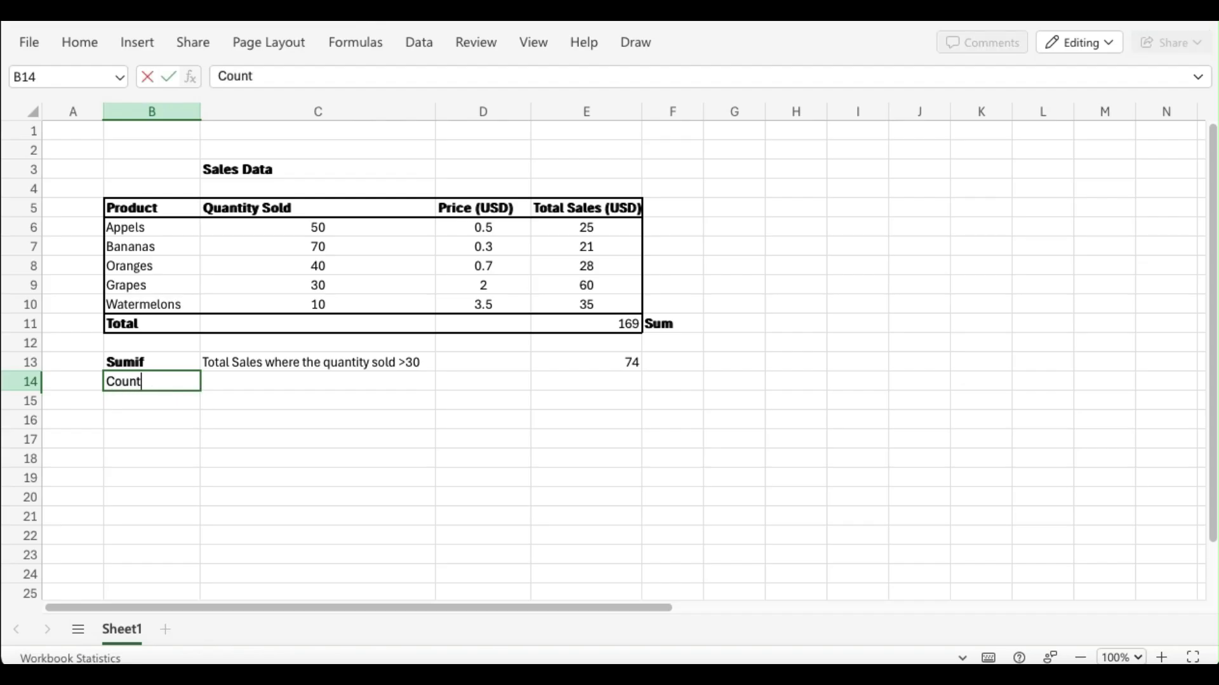
key(Return)
click(133, 381)
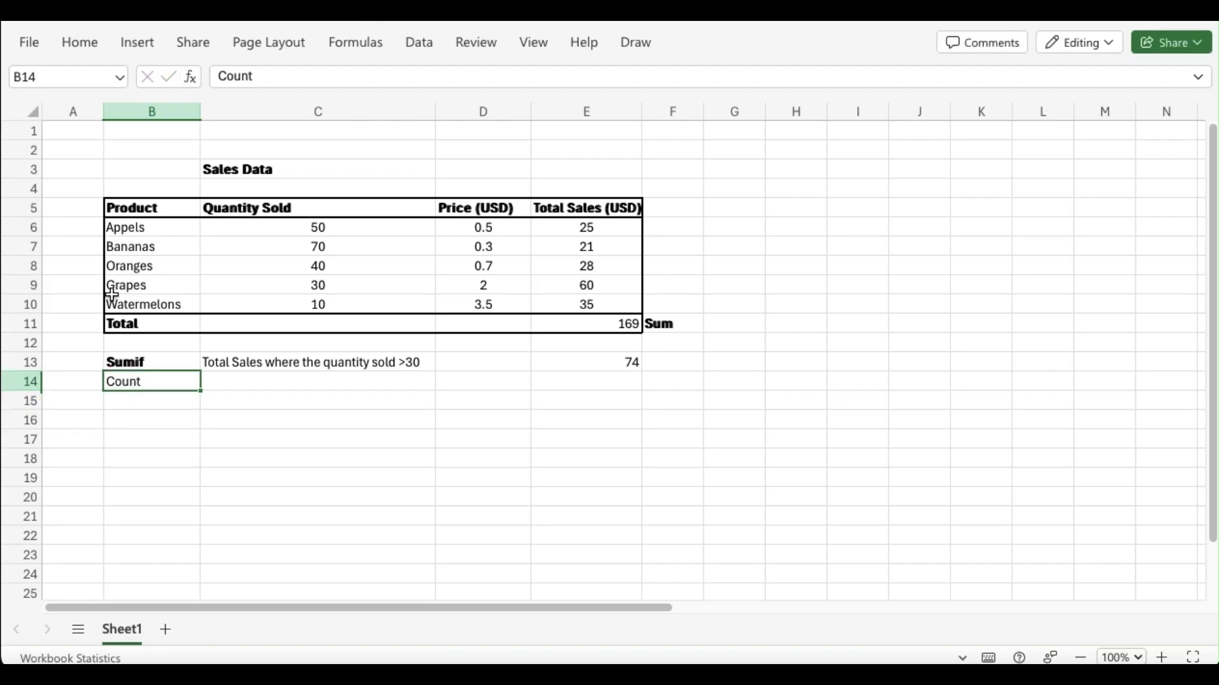
click(92, 44)
click(341, 81)
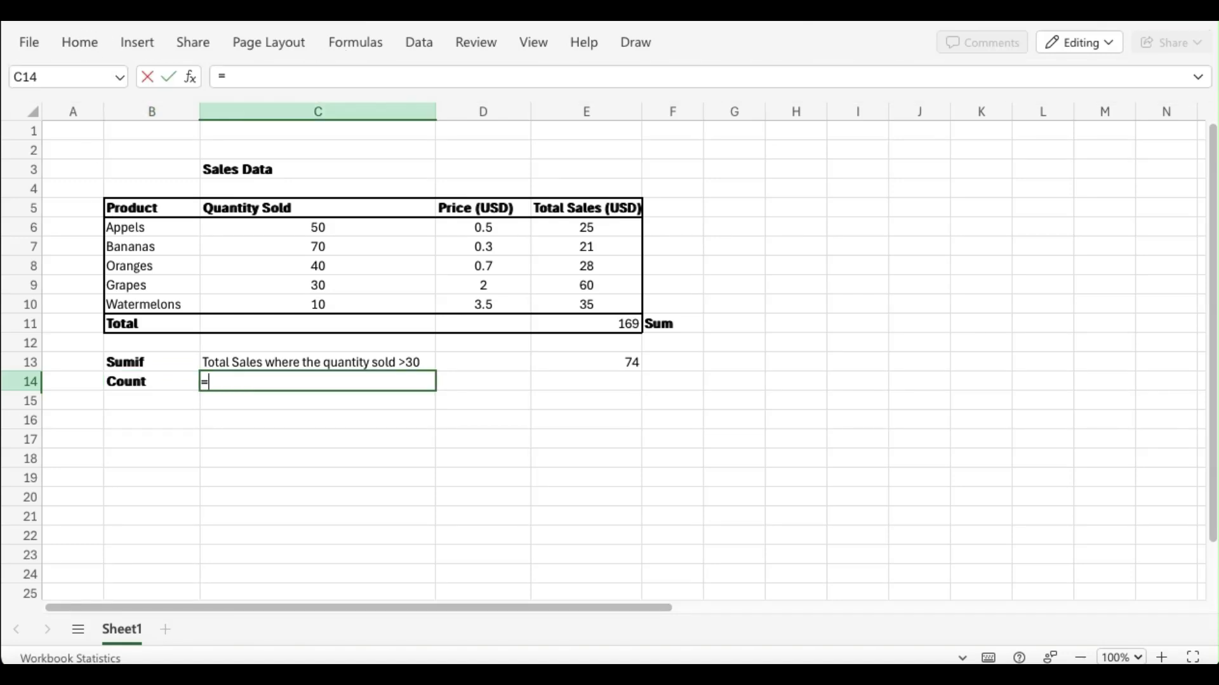
Count the numeric entries of the Quantity Sold range C6:C10 with a COUNT formula in cell C14.
text(=count)
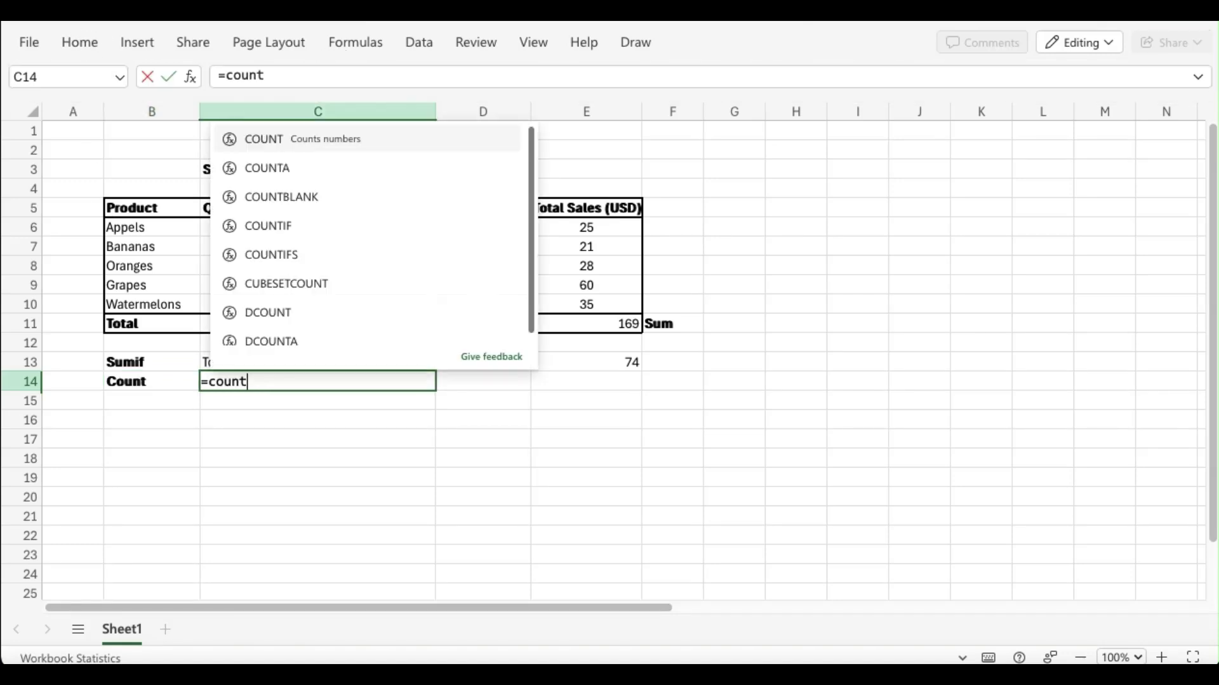
text(()
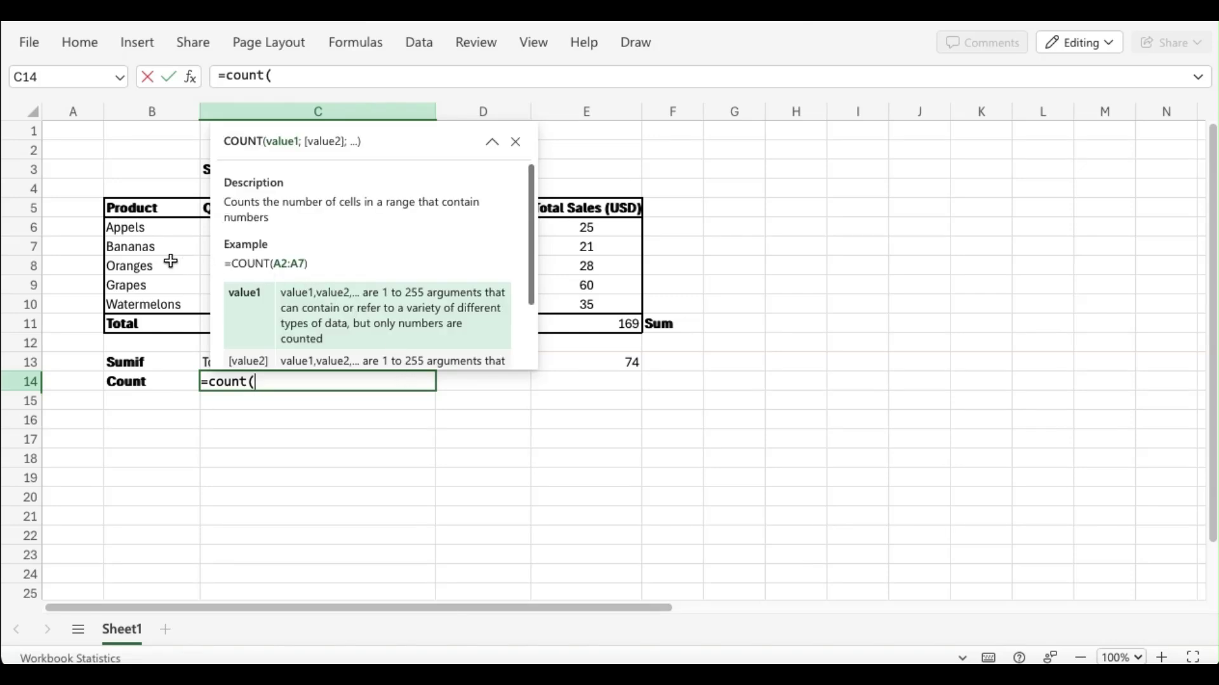
scroll(169, 258, down, 1)
drag(301, 205, 302, 274)
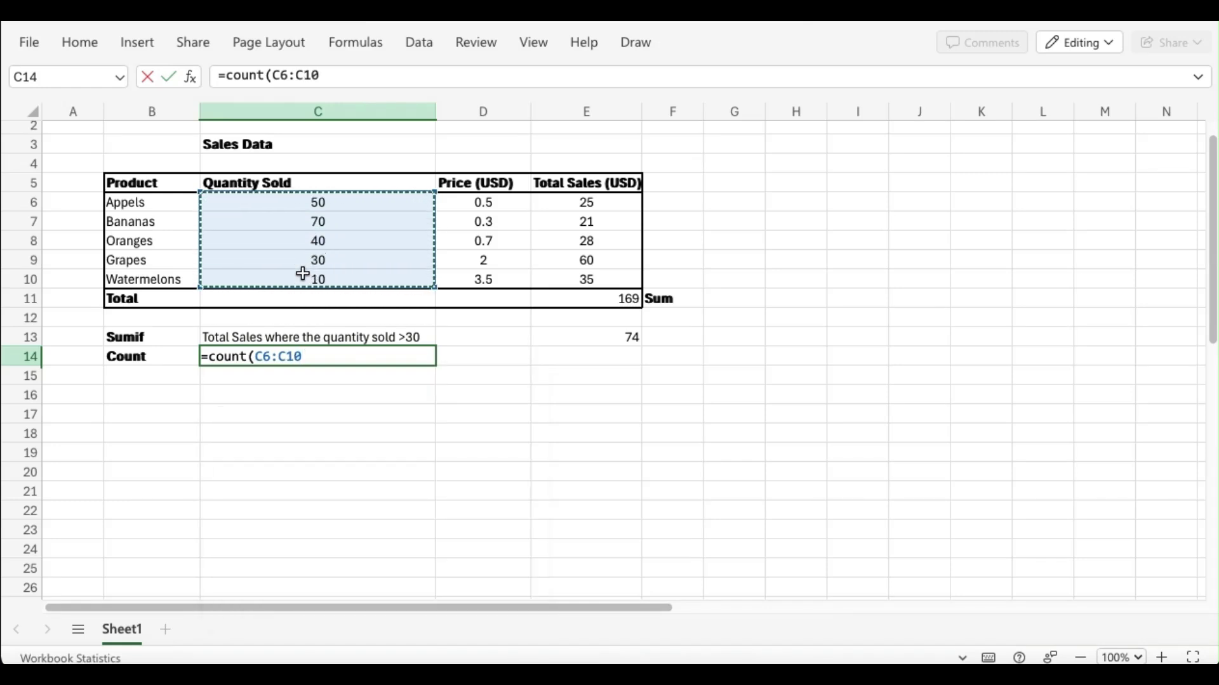
key(Return)
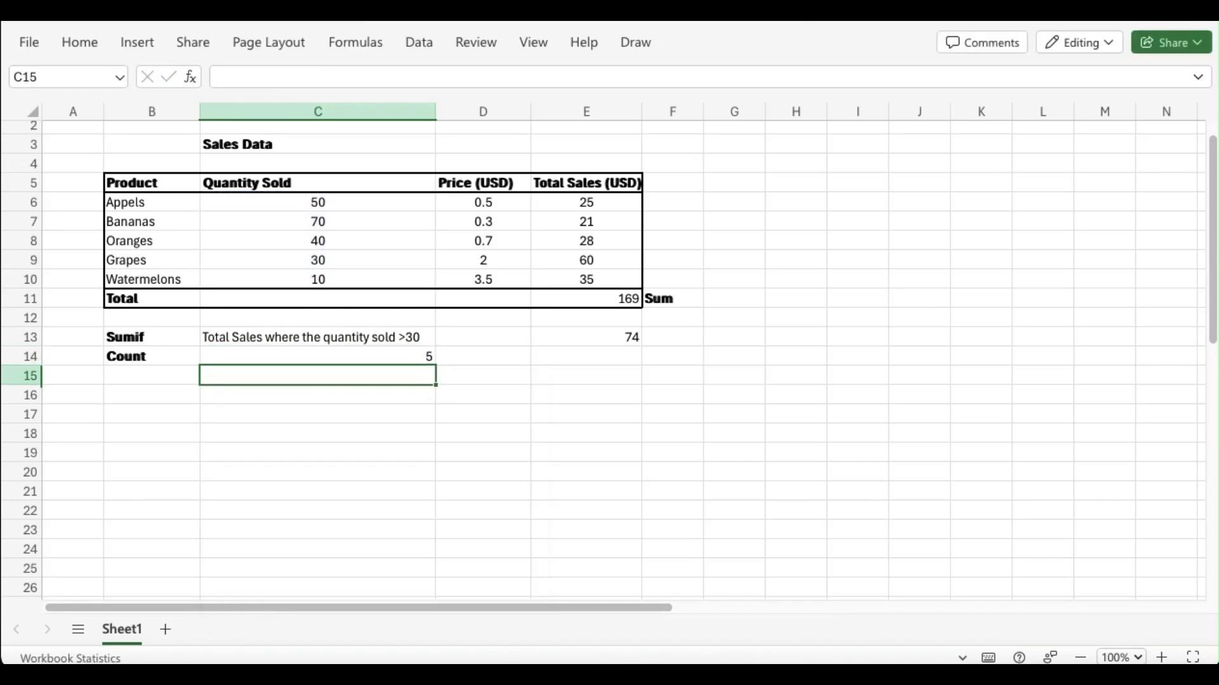
Add a bold "Counta" label in cell B15 under the Count label.
click(171, 378)
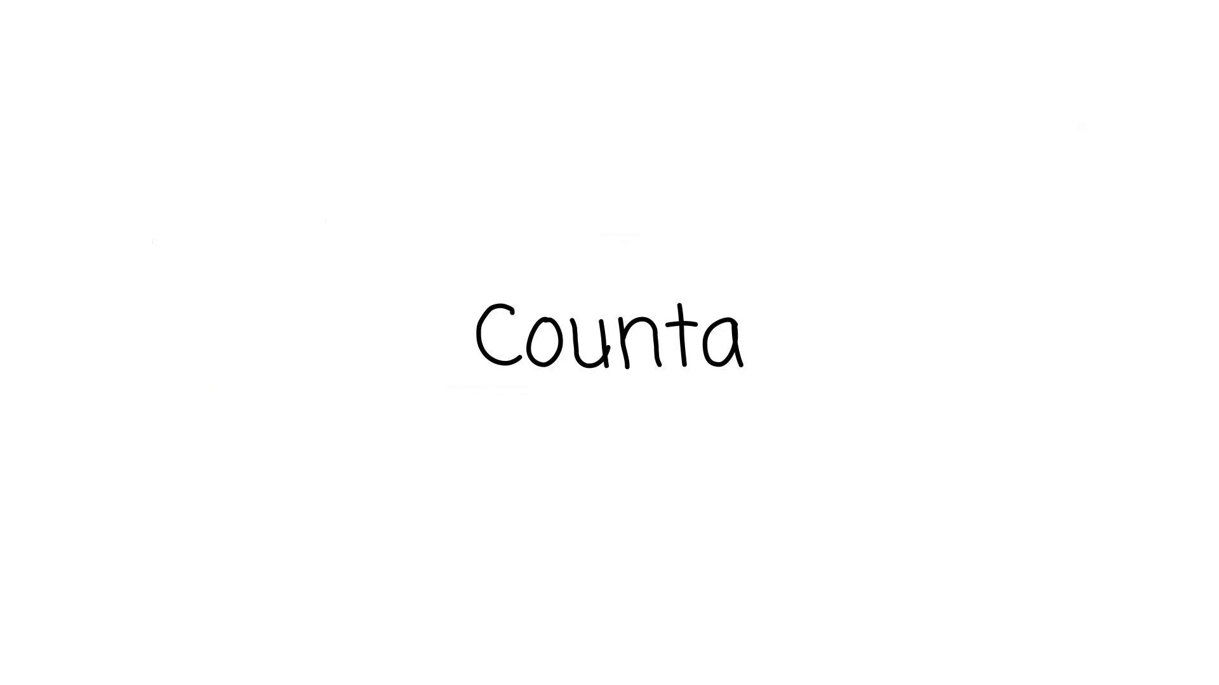
text(Counta)
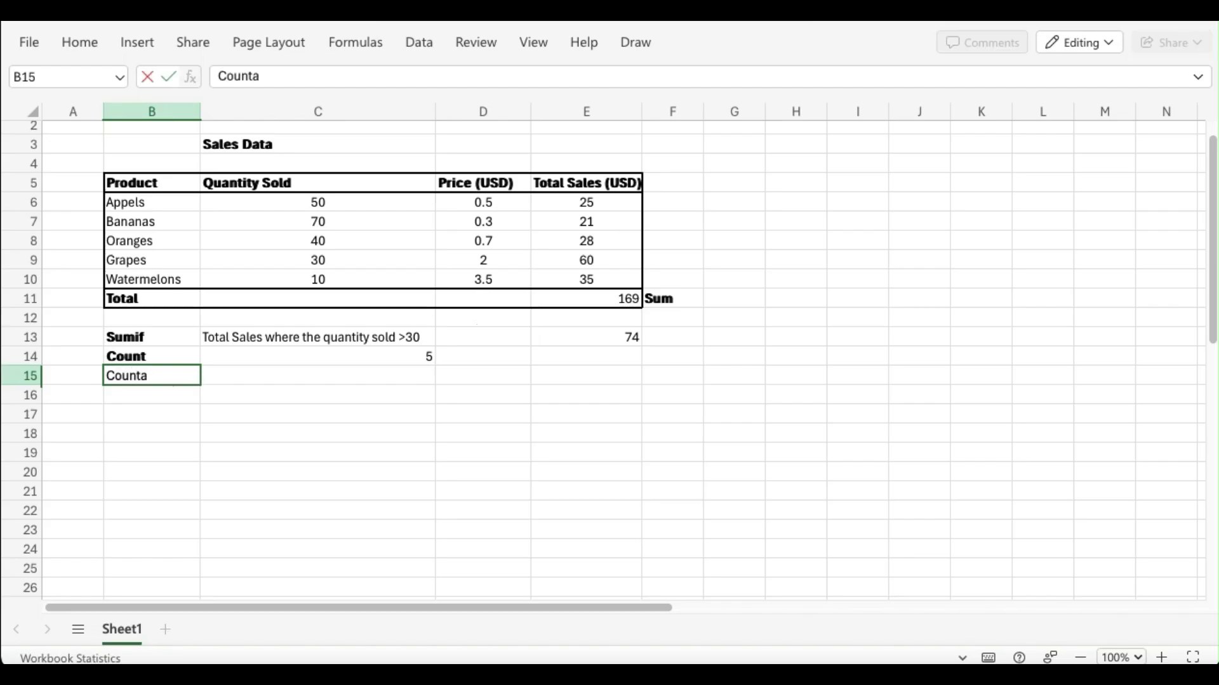
key(BackSpace)
text(A)
key(BackSpace)
text(a)
click(270, 380)
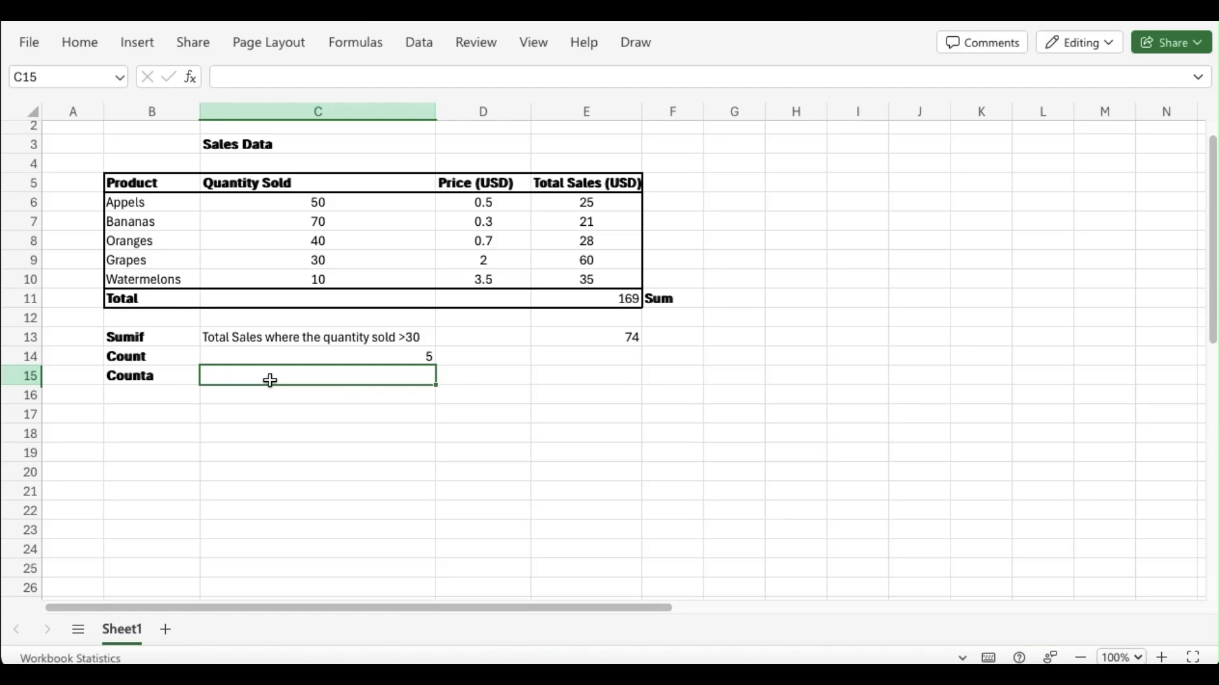
text(=)
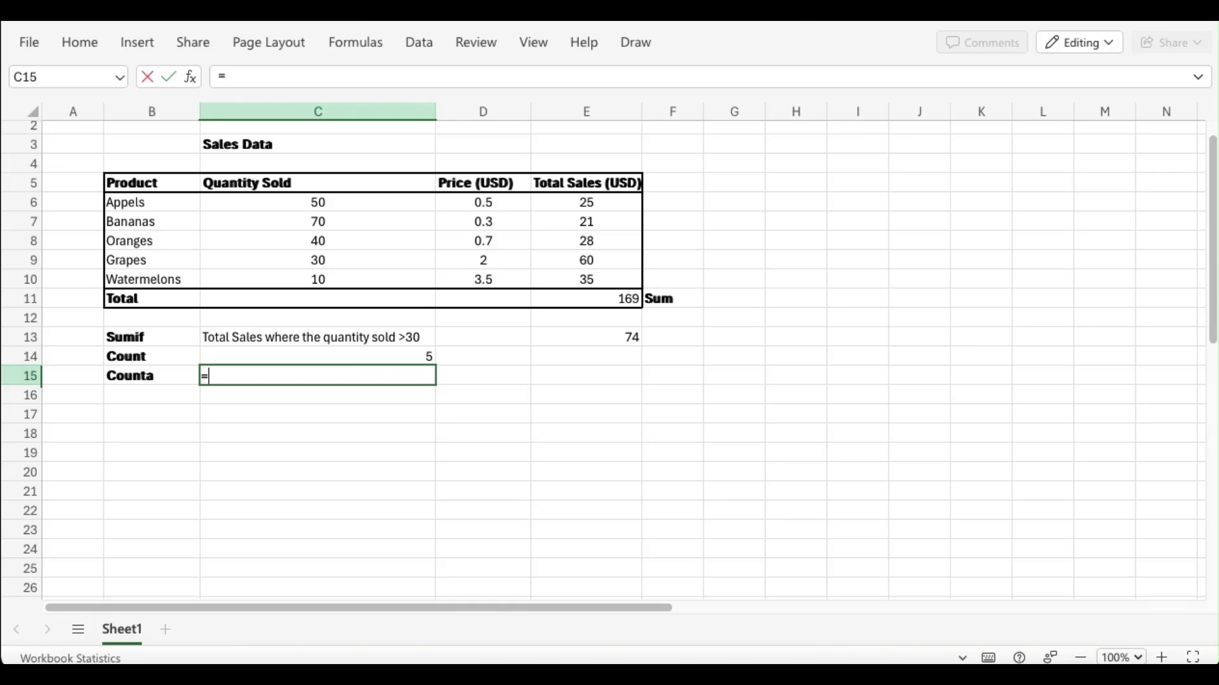
key(BackSpace)
Count the non-empty cells in the product and quantity range B6:C10 with a COUNTA formula in cell E15.
text(=counta()
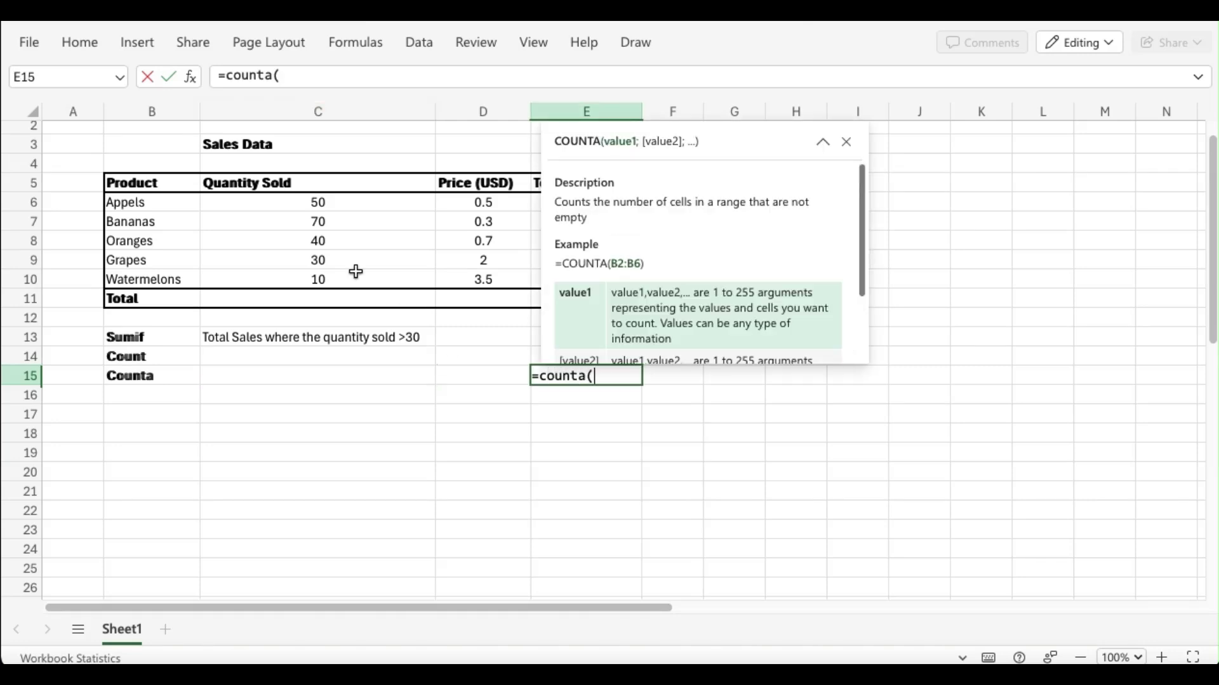
drag(177, 201, 294, 275)
text())
key(Return)
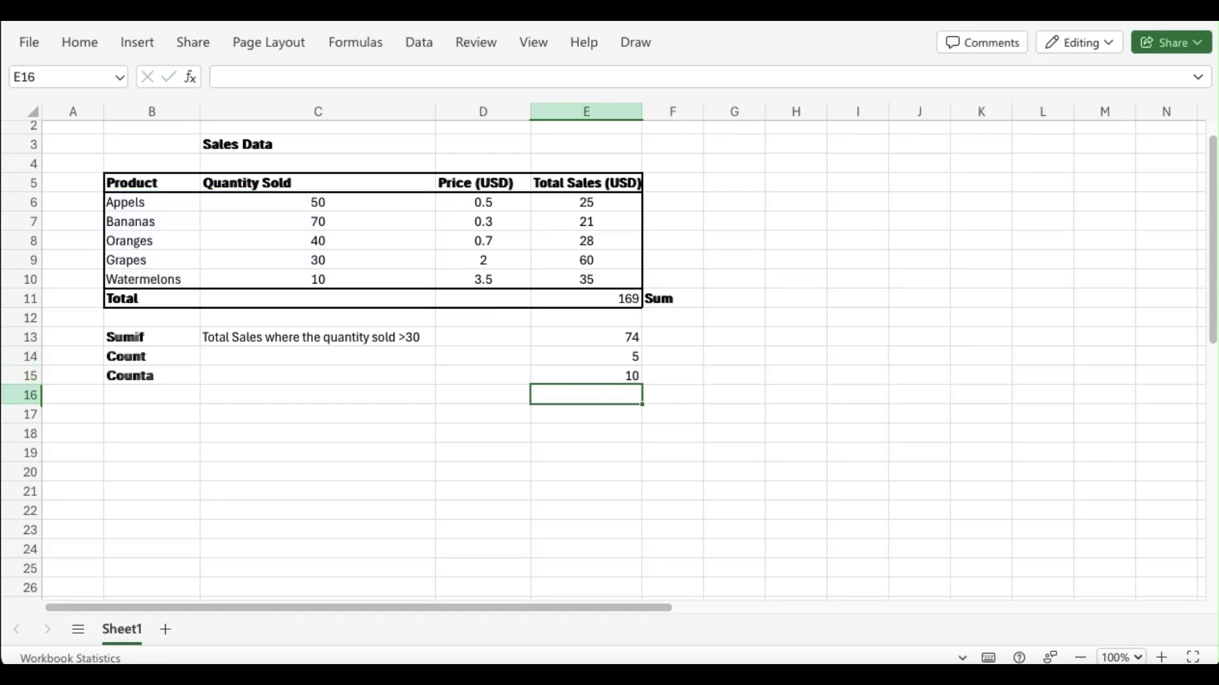
Add a bold "Countif" label in cell B16 under the Counta label.
click(586, 375)
click(586, 395)
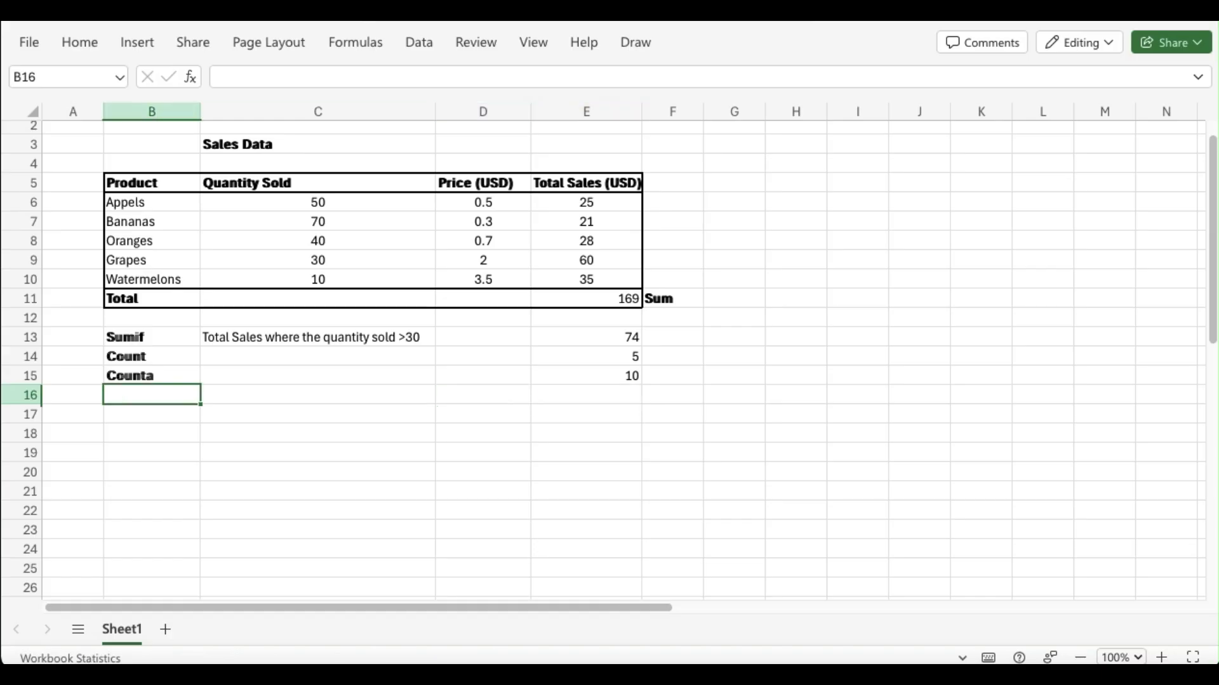
text(Countif)
key(Return)
key(Up)
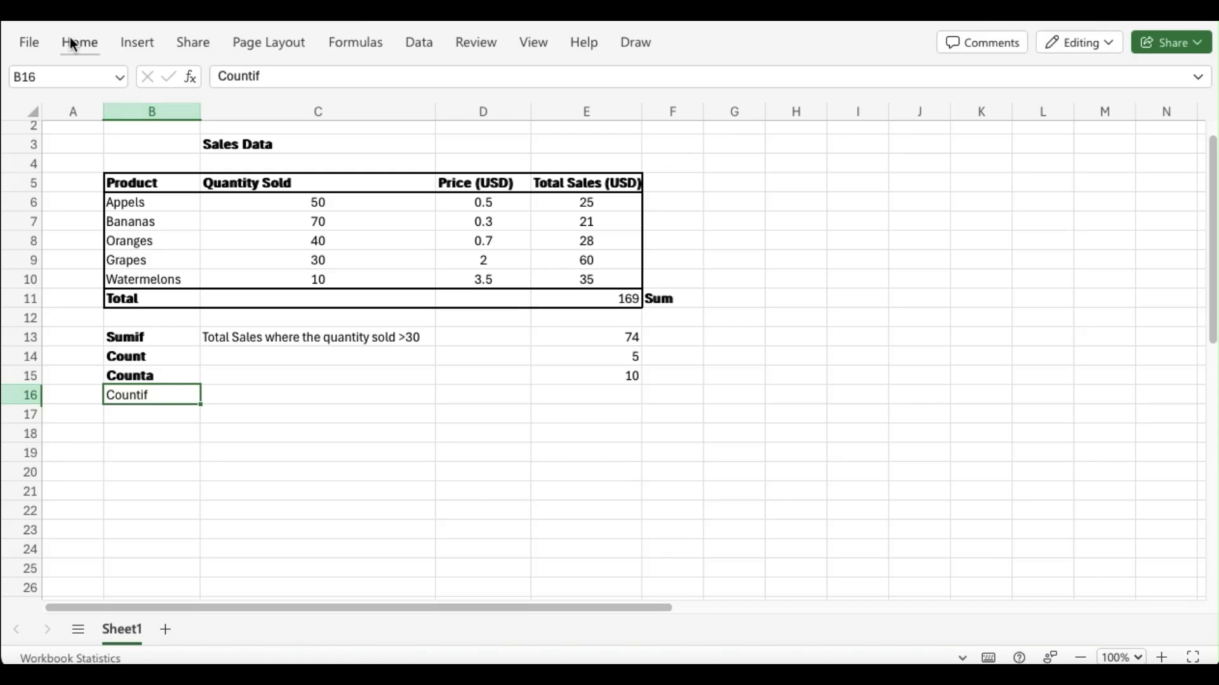
click(73, 43)
click(339, 79)
click(318, 393)
click(584, 395)
text(=cou)
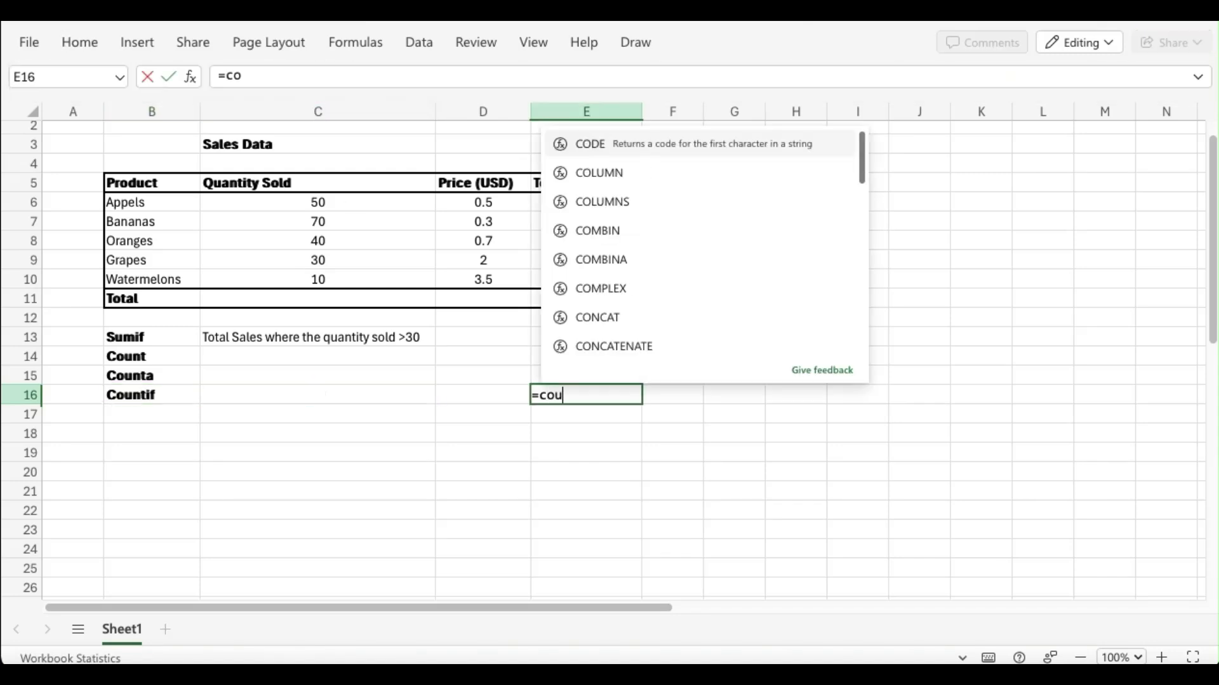
text(ntif)
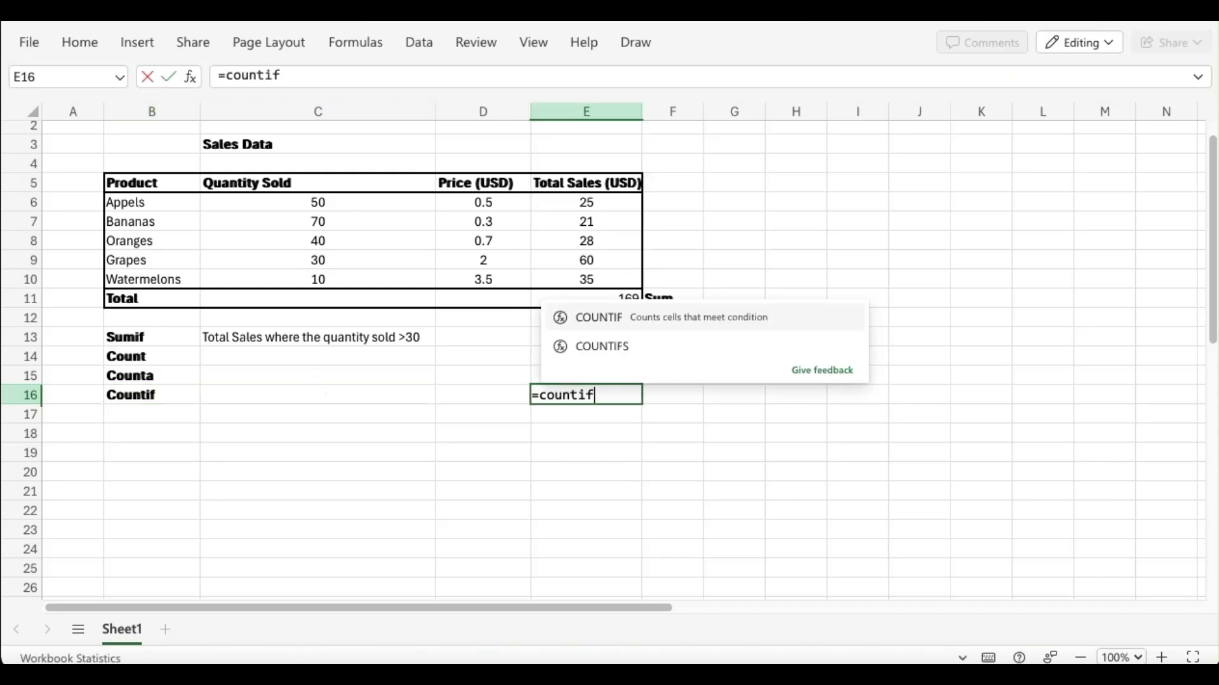
text(()
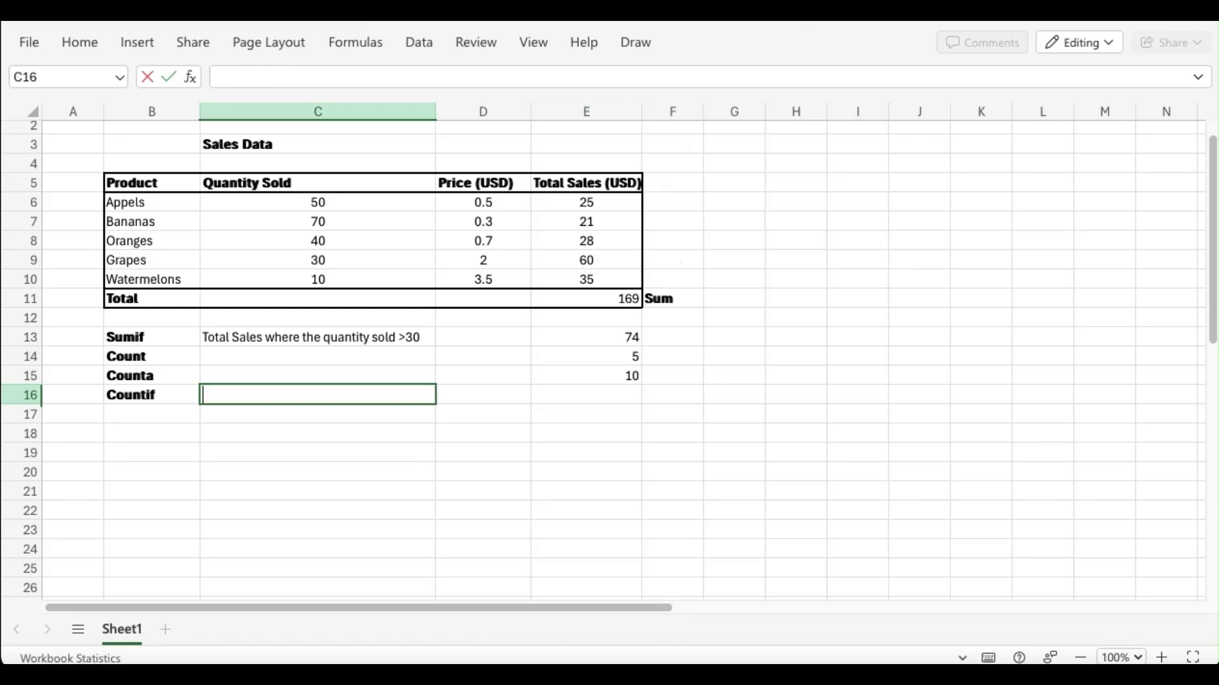
Describe the Countif condition in cell C16 as "Quantity sold >50".
text(Quantity sold)
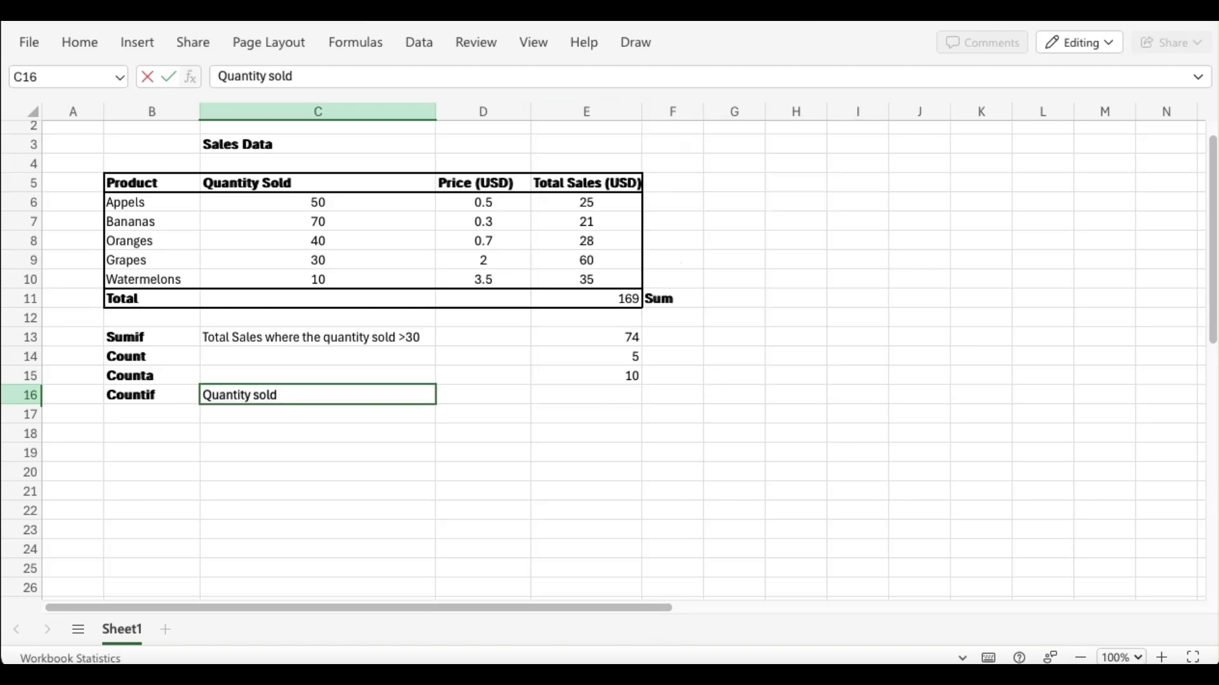
text( >50)
key(Tab)
key(Tab)
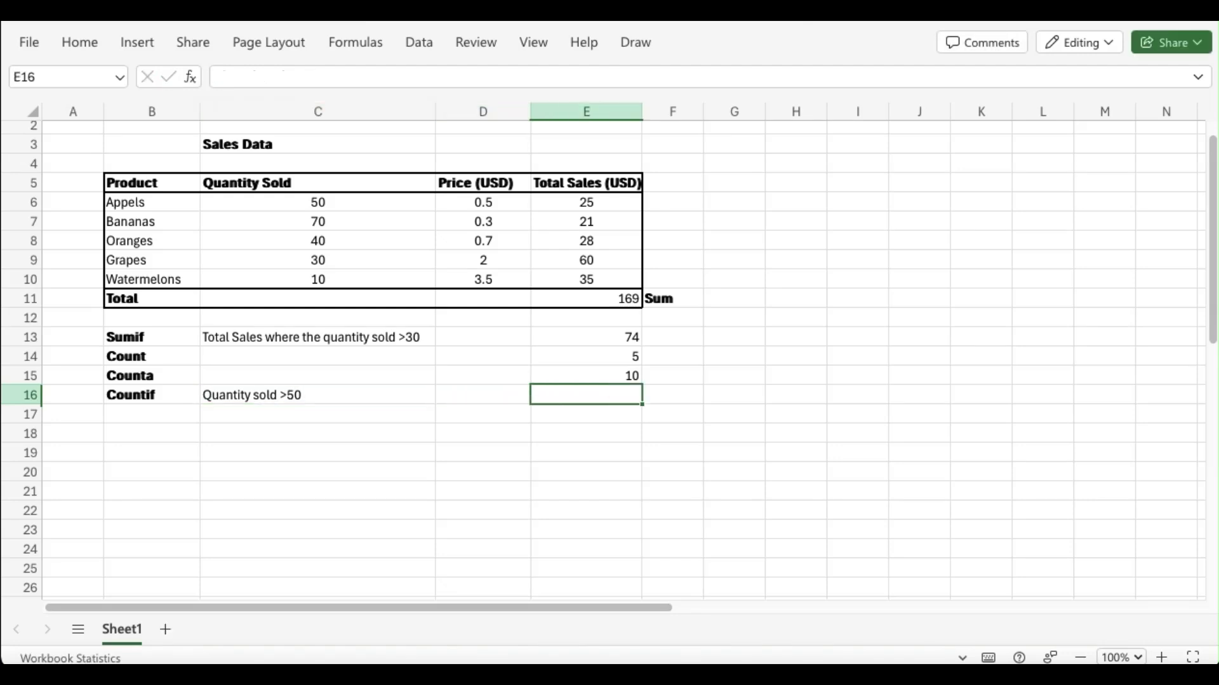
Count the Quantity Sold values in C6:C10 that are greater than 50 with a COUNTIF formula in cell E16.
text(=)
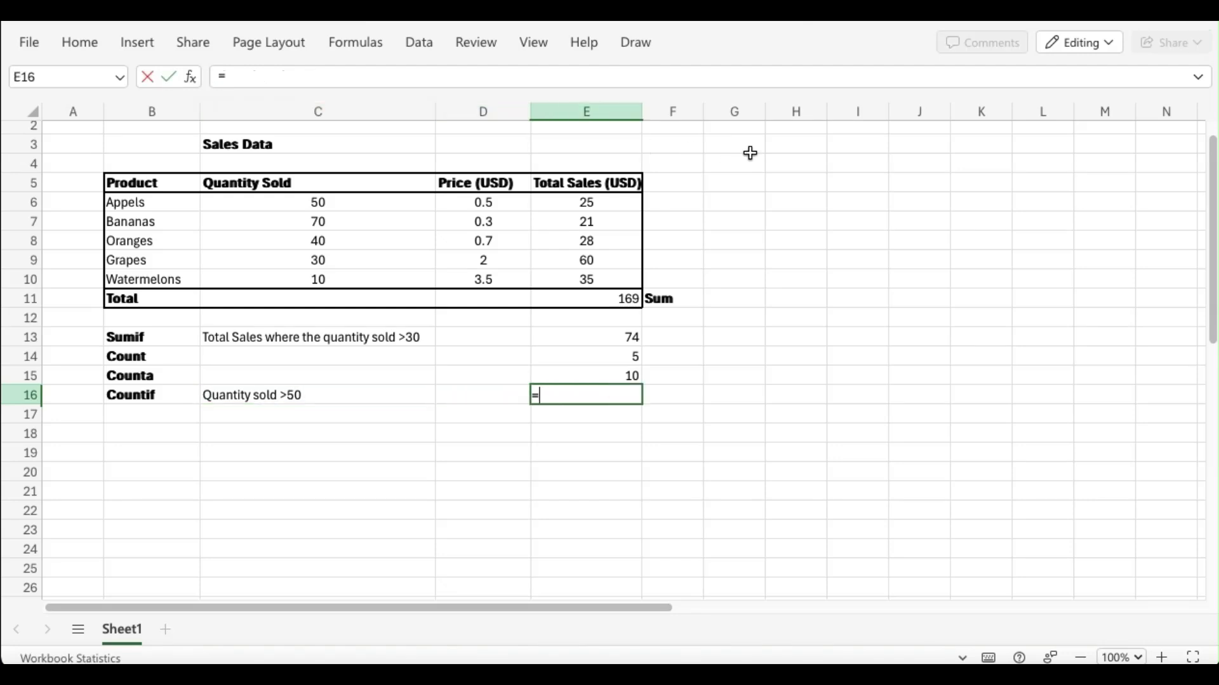
text(count)
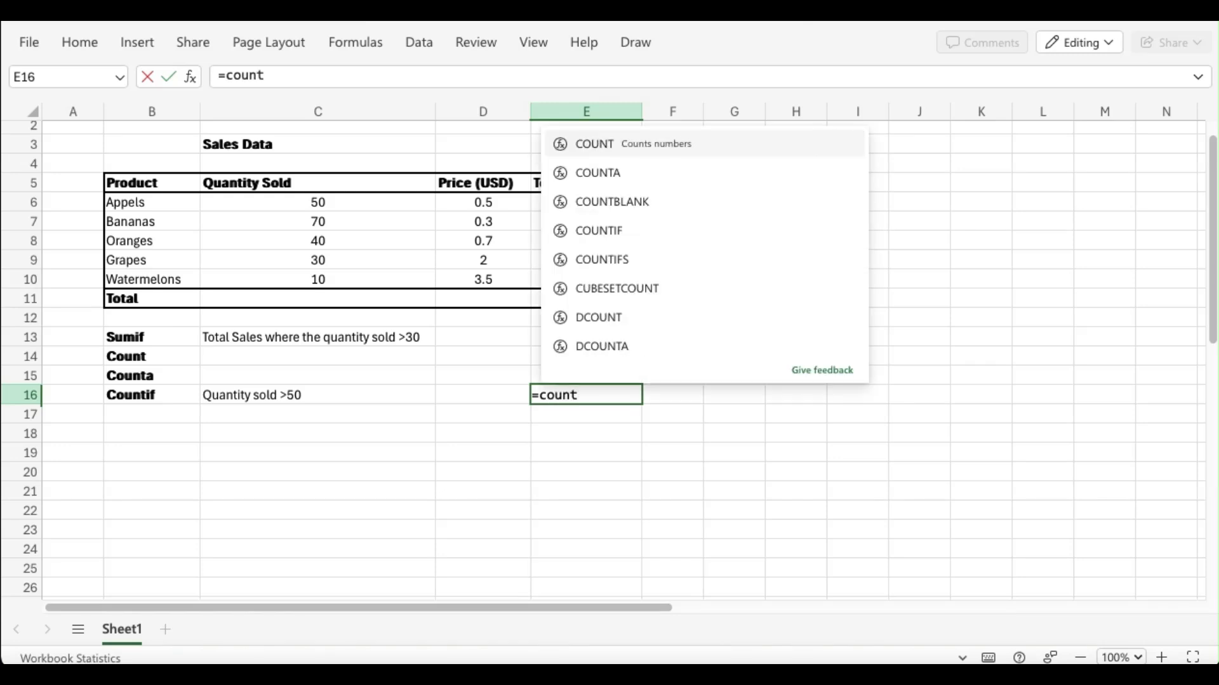
text(if)
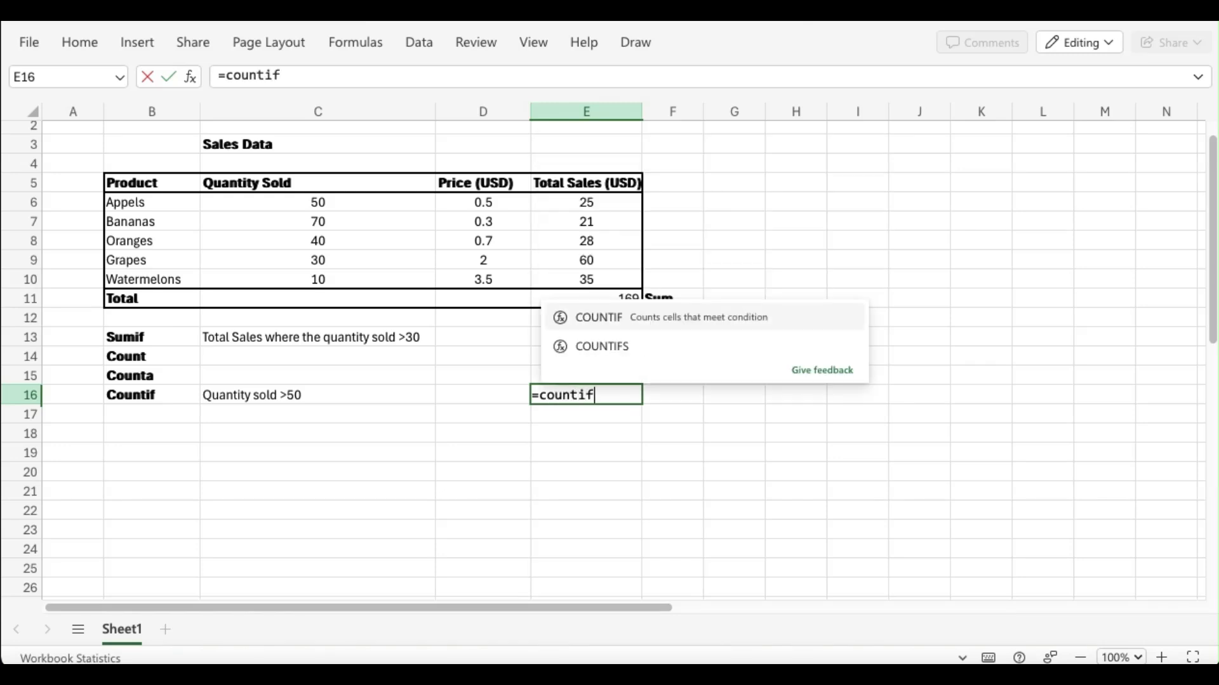
text(()
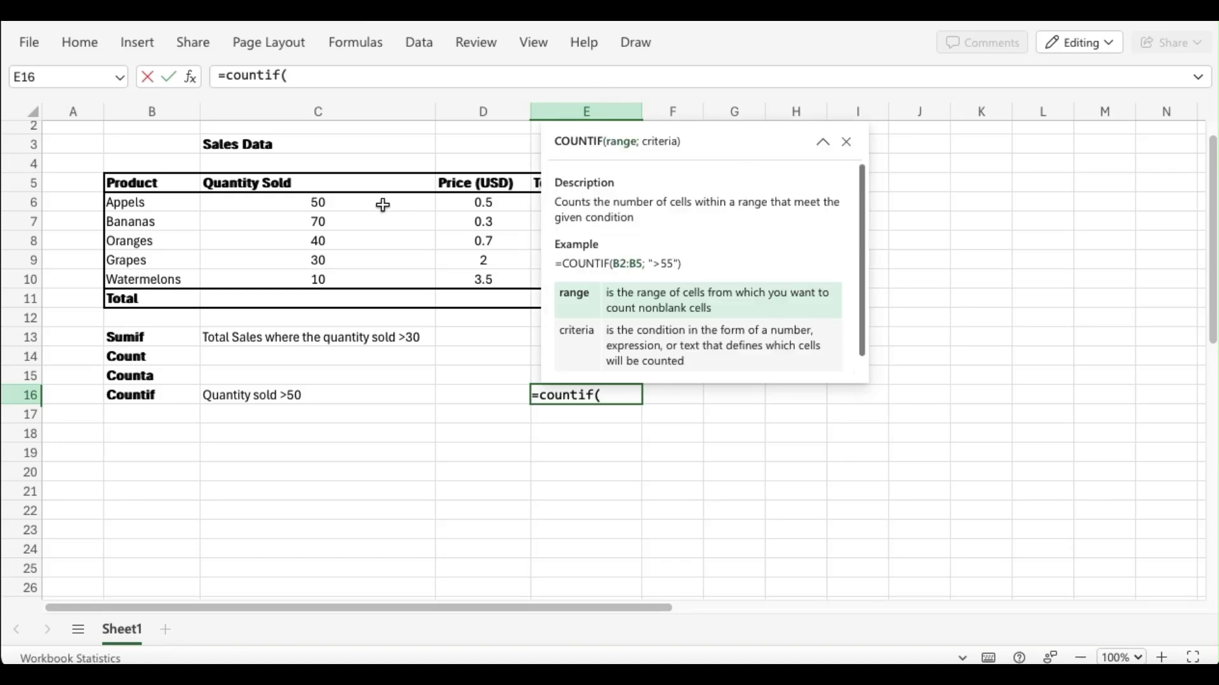
drag(382, 205, 398, 277)
text(;")
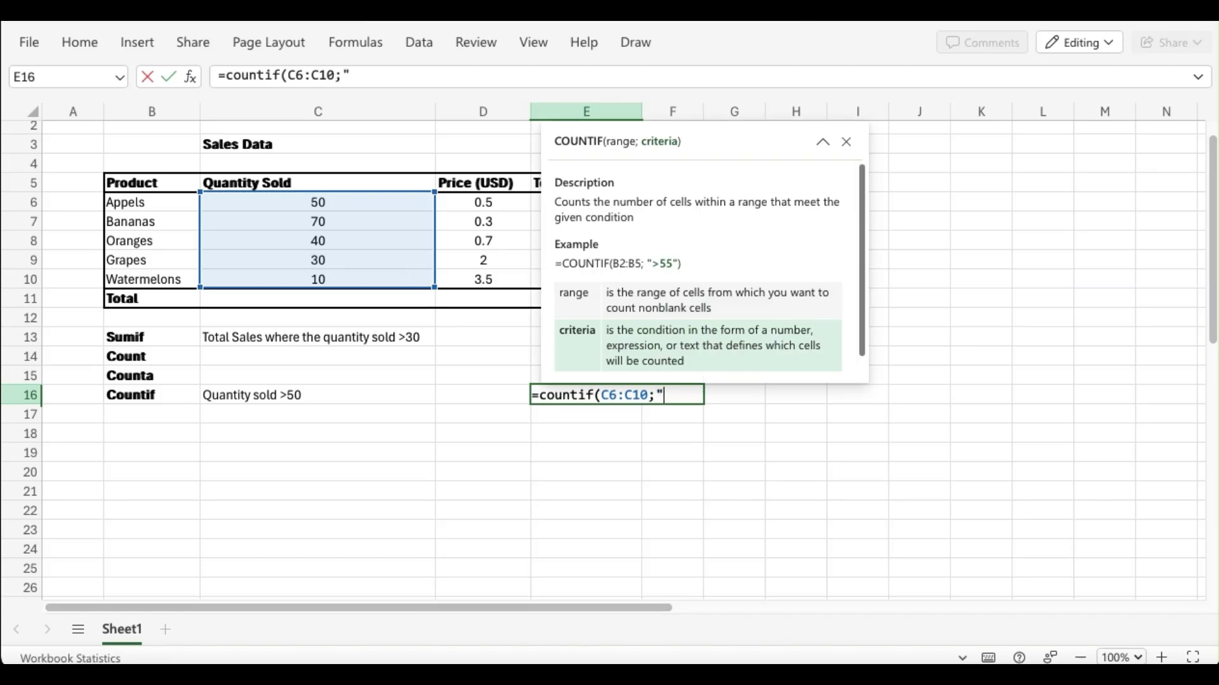
text(>50"))
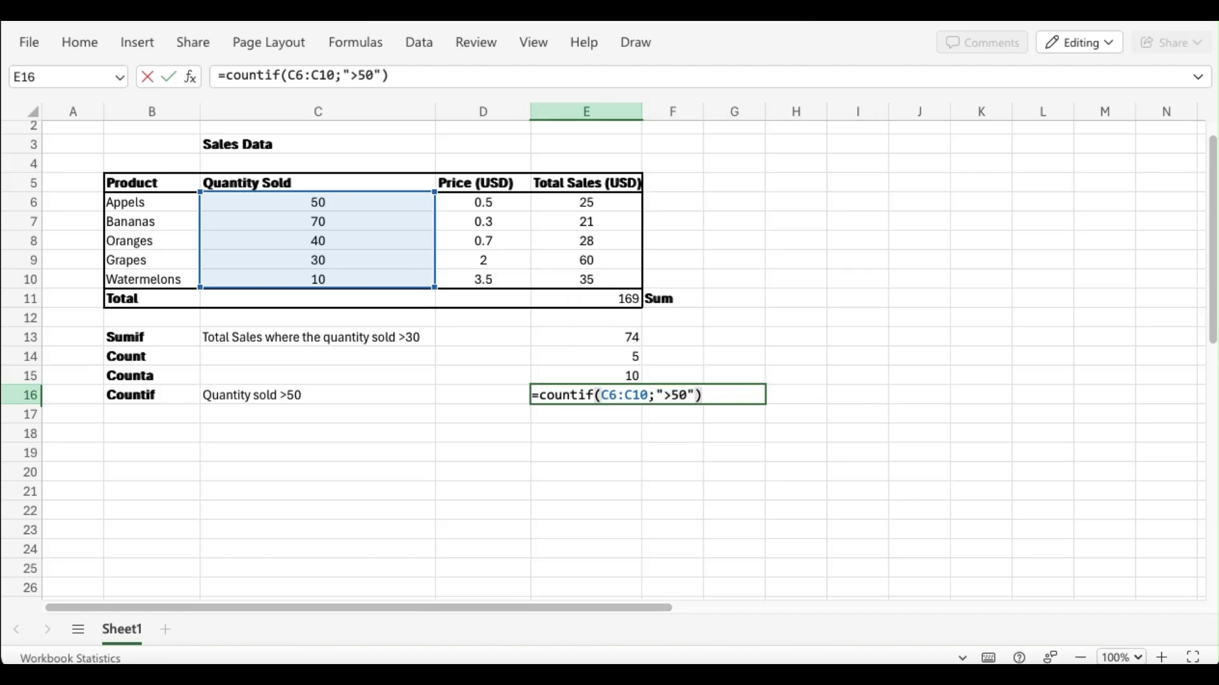
key(Return)
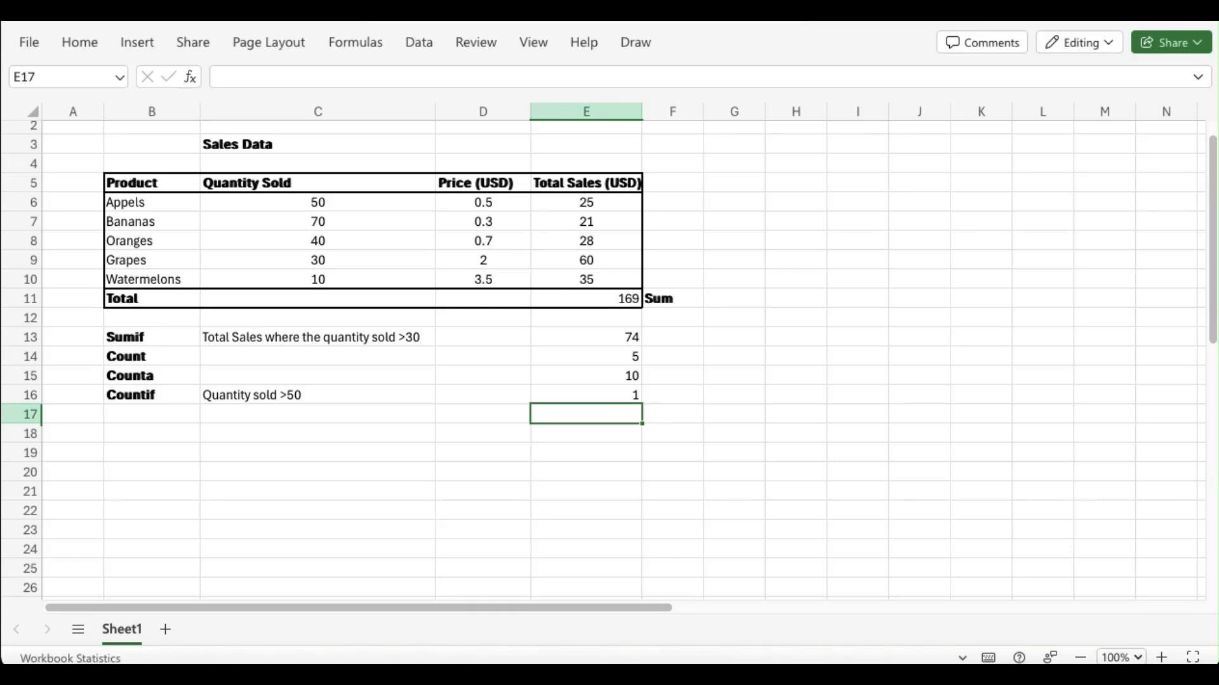
Review the COUNTIF formula in cell E16 and the Sum, Sumif, Count, Counta and Countif labels around the table.
click(582, 393)
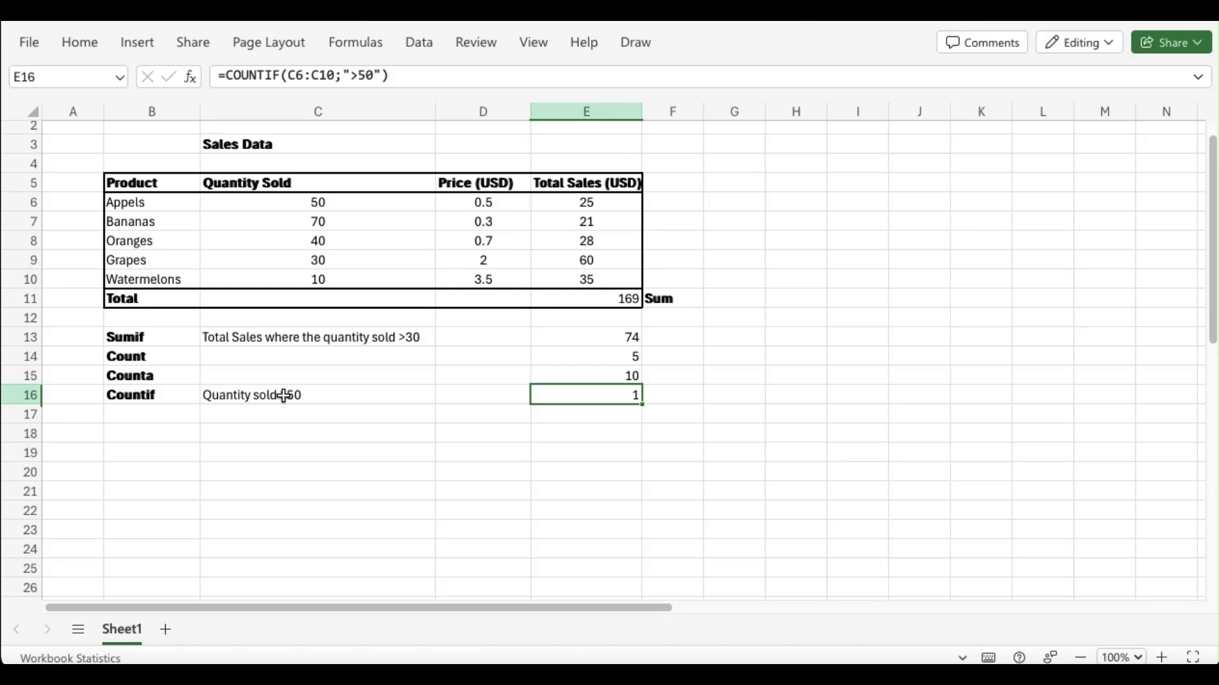
click(183, 416)
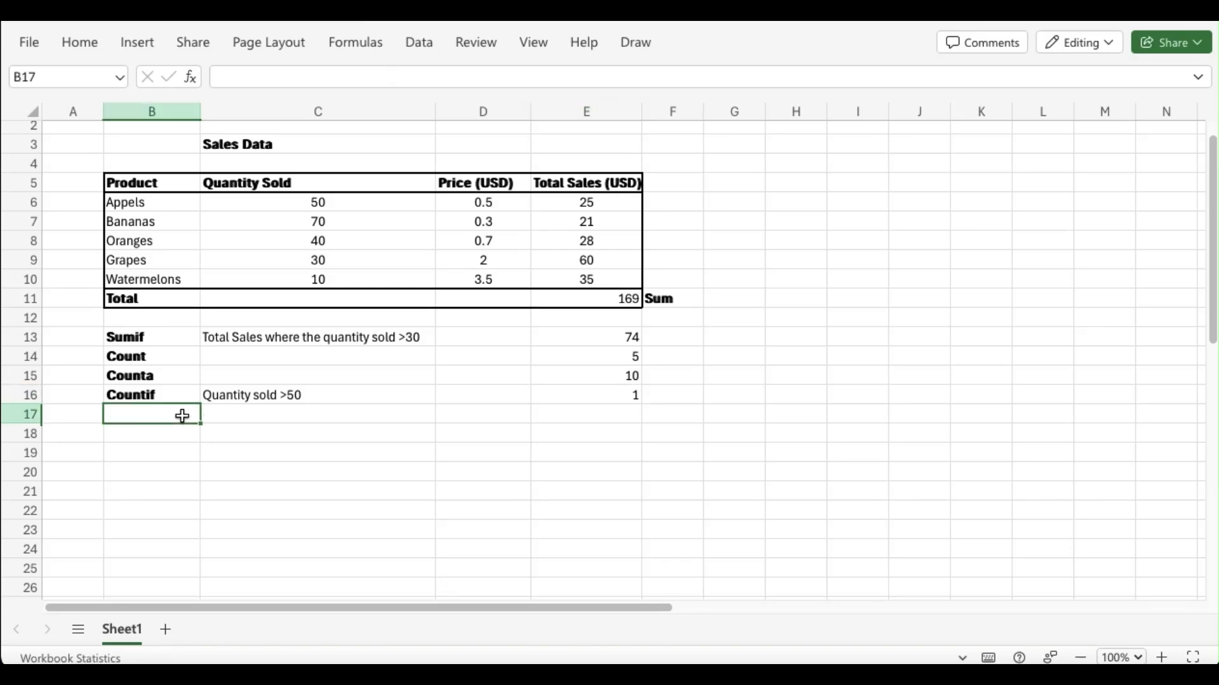
click(124, 341)
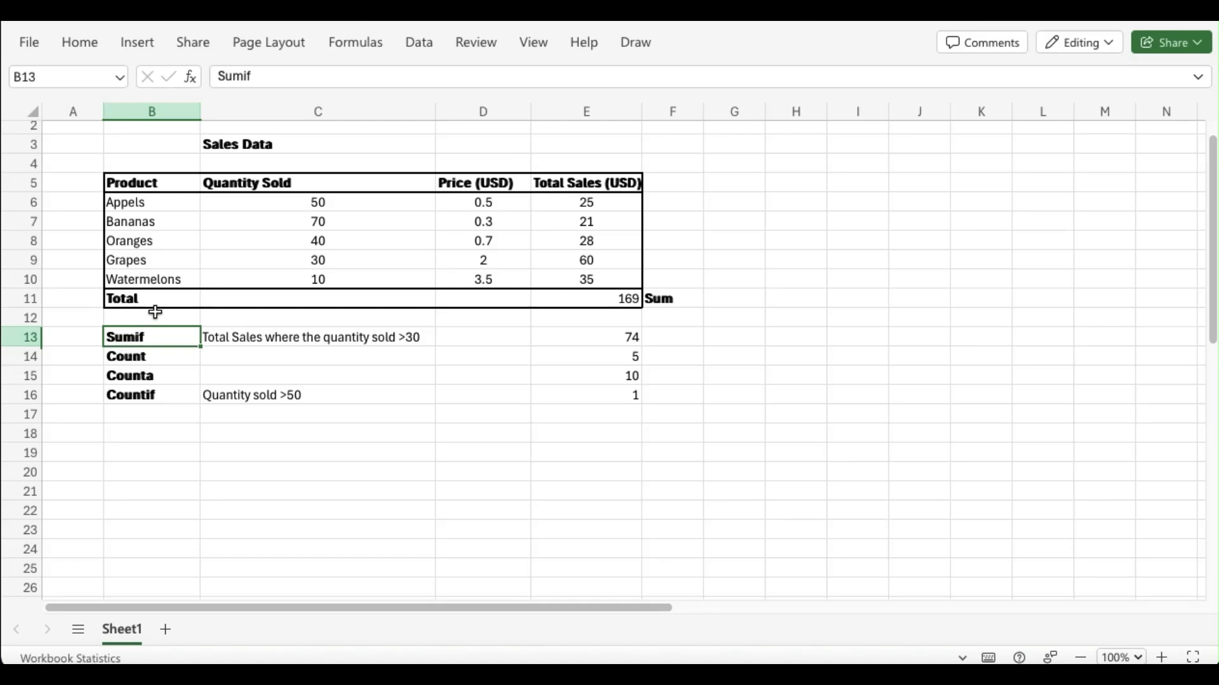
click(664, 298)
click(158, 342)
click(158, 364)
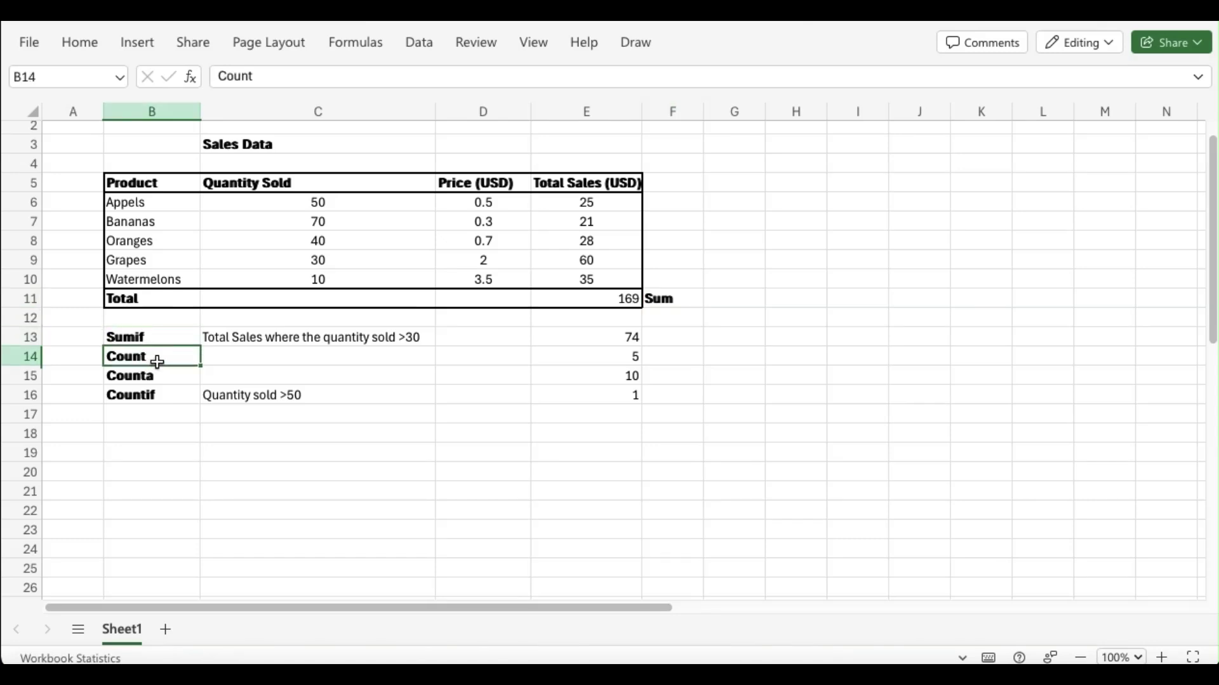
click(163, 377)
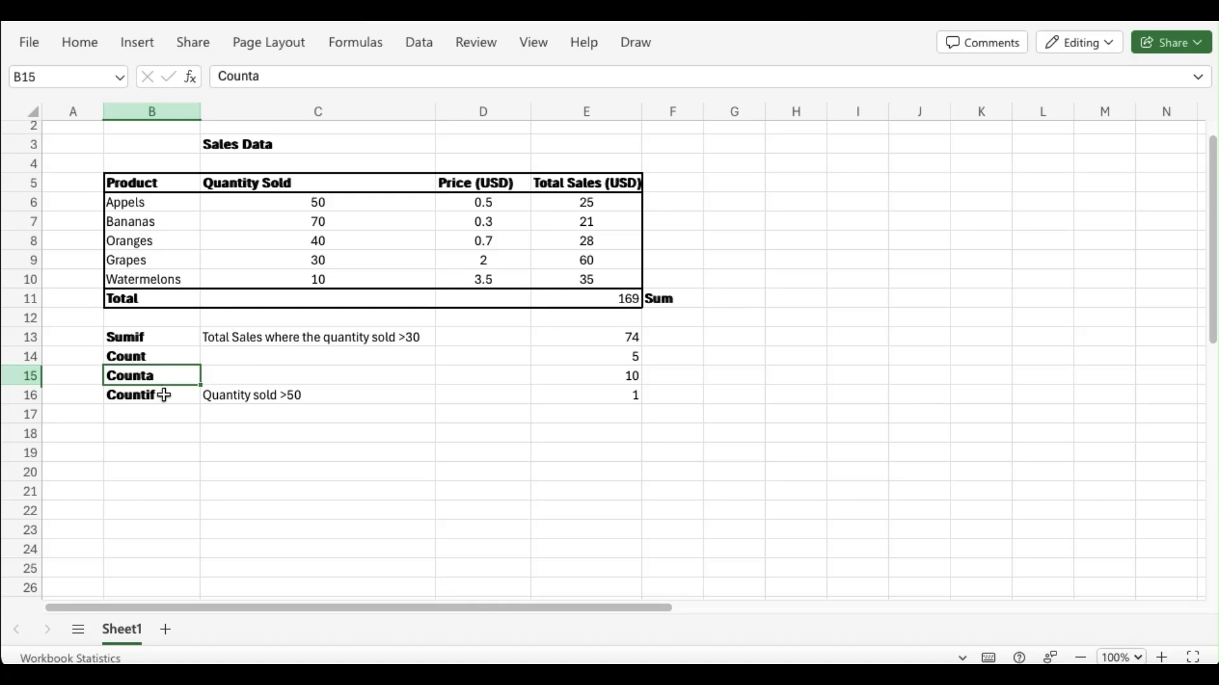
click(164, 395)
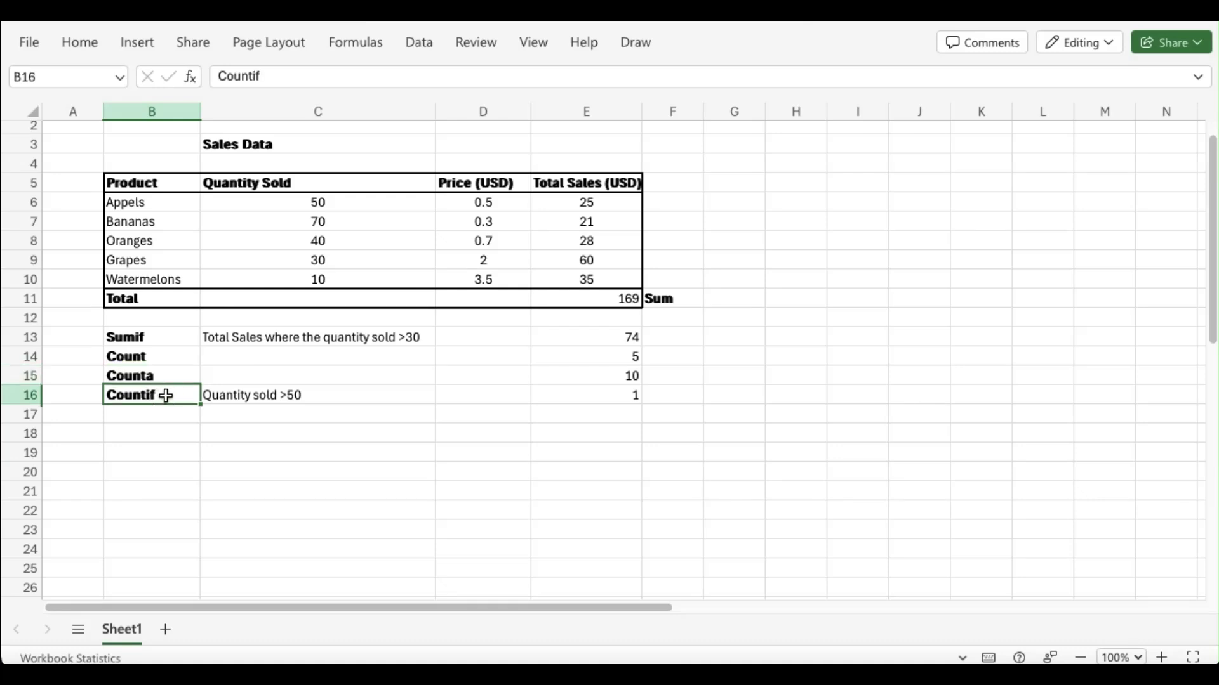